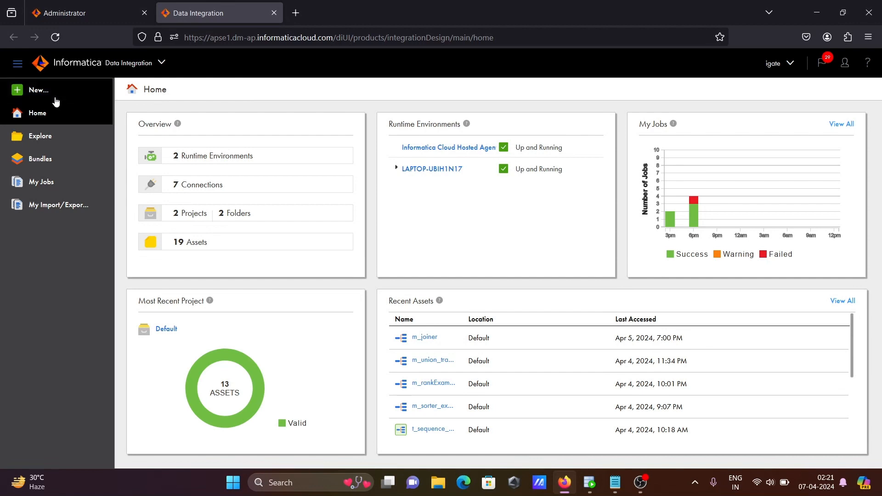
Create a new mapping and name it m_router_example.
click(38, 92)
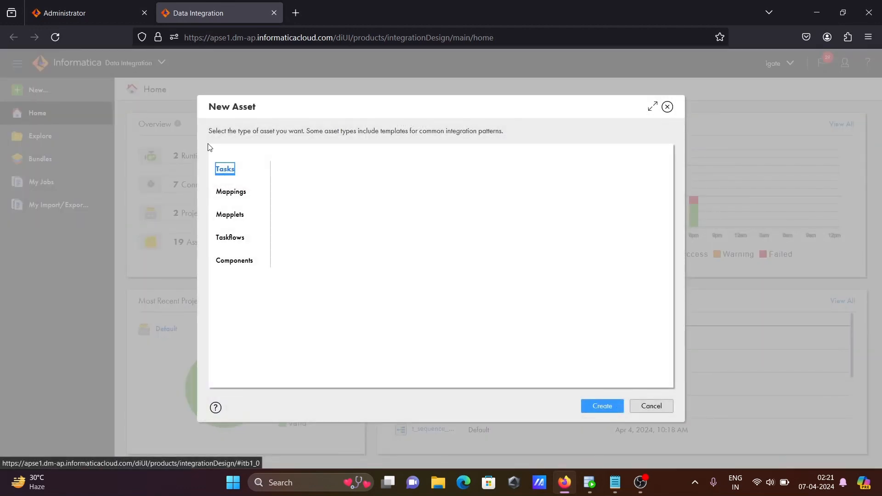
click(231, 195)
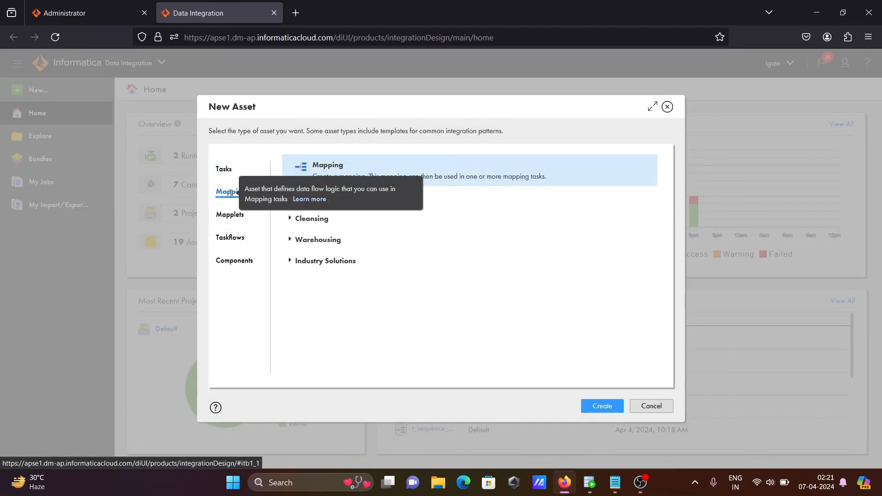
click(604, 410)
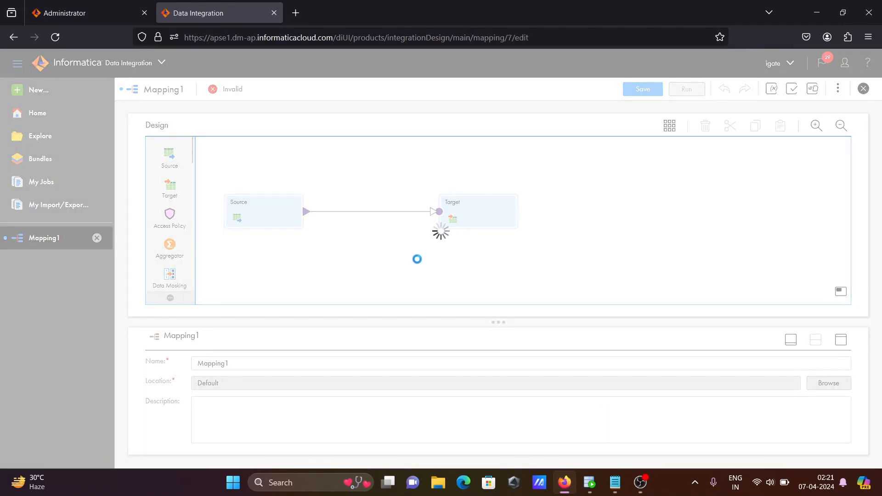
drag(237, 360, 147, 383)
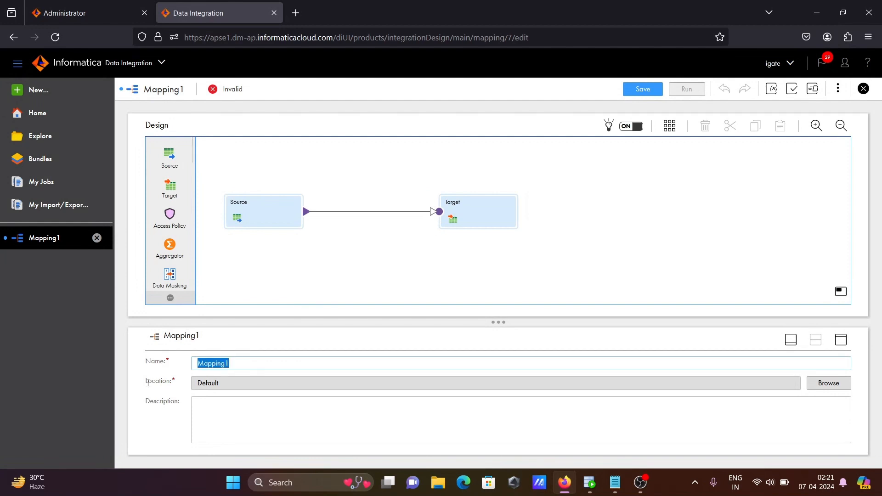
text(m_router_example)
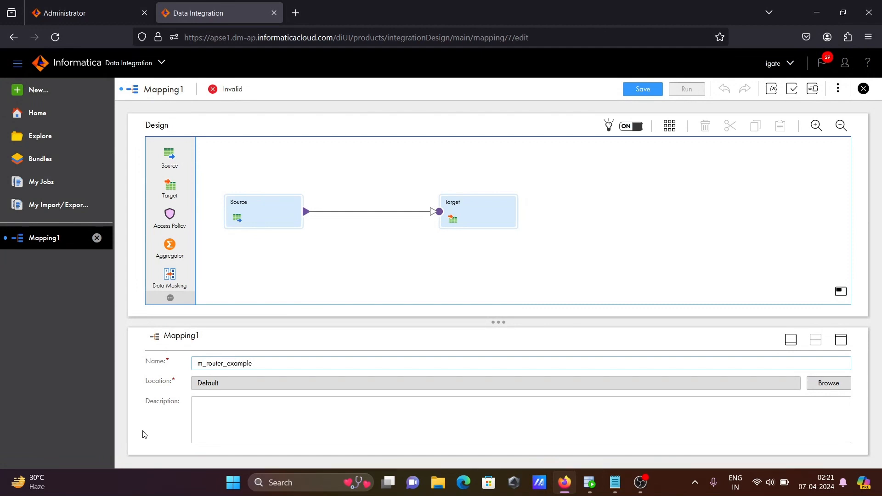
Enter the mapping description "router transformation to separate the data.".
click(213, 412)
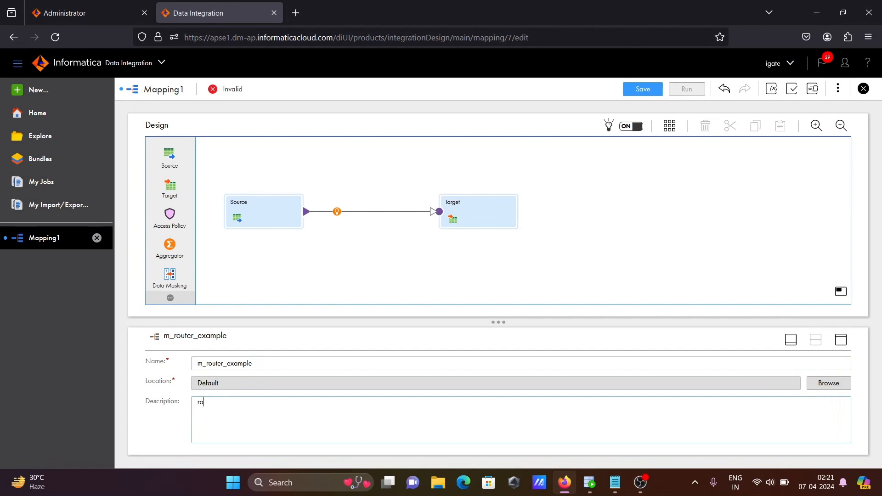
text(router transf)
key(BackSpace)
text(ormation to separate the data.)
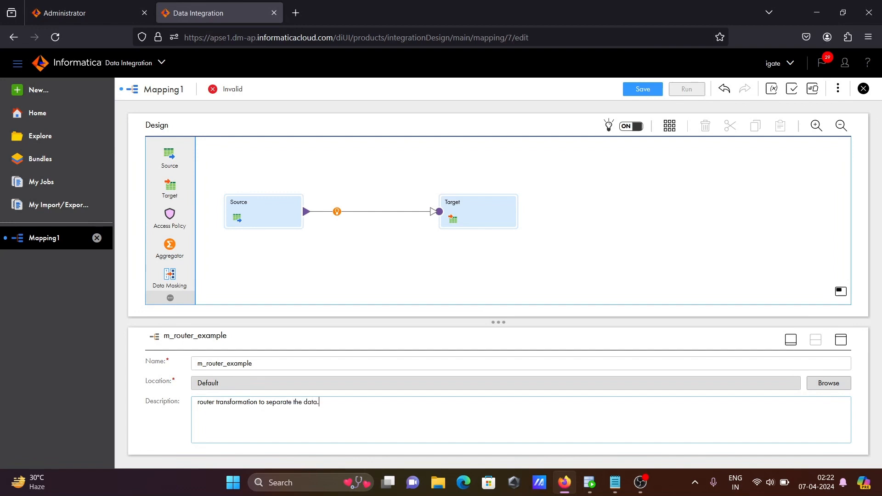
Configure the Source transformation to read the EMP table through the Oracle_Scott_Conn connection.
click(252, 222)
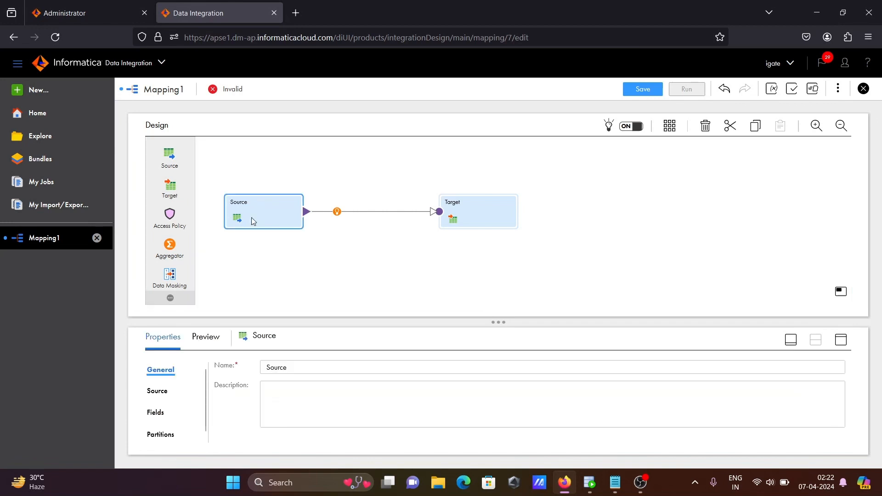
click(156, 391)
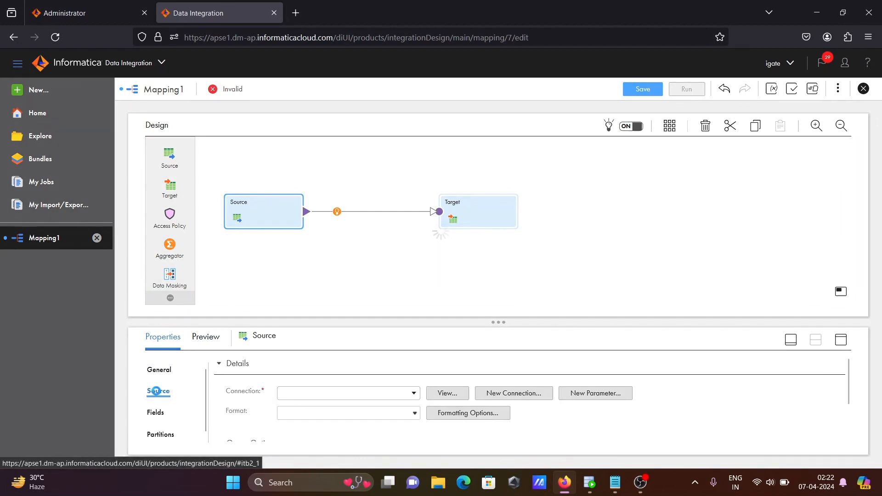
click(414, 394)
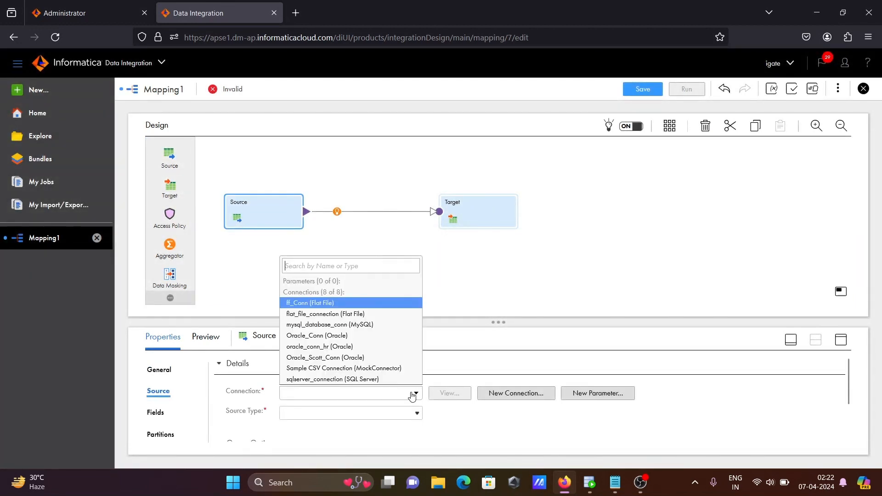
click(333, 359)
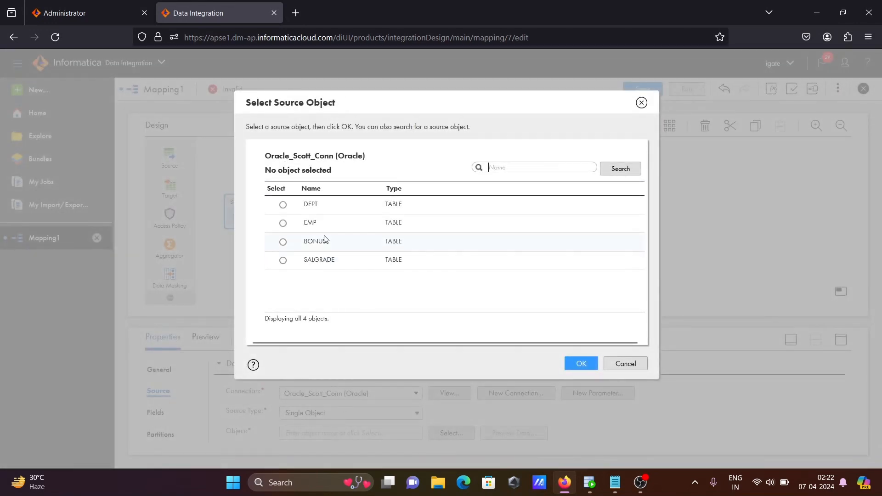
click(283, 223)
click(588, 370)
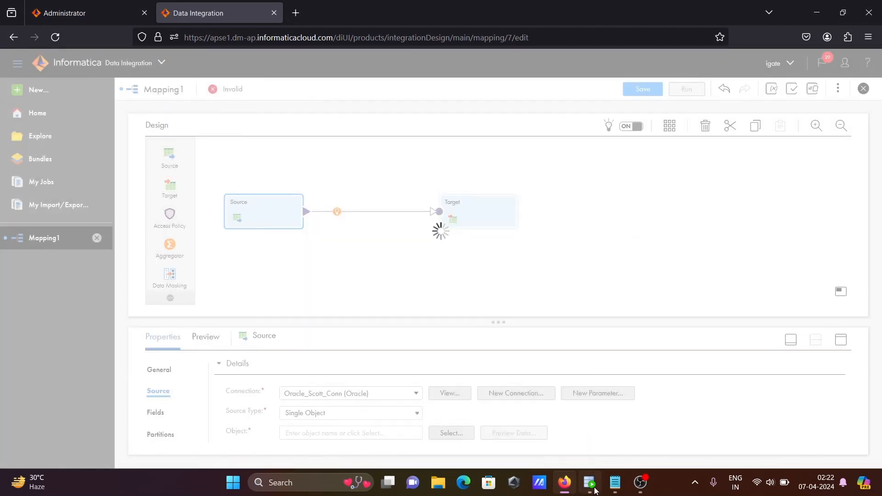
click(594, 489)
click(594, 487)
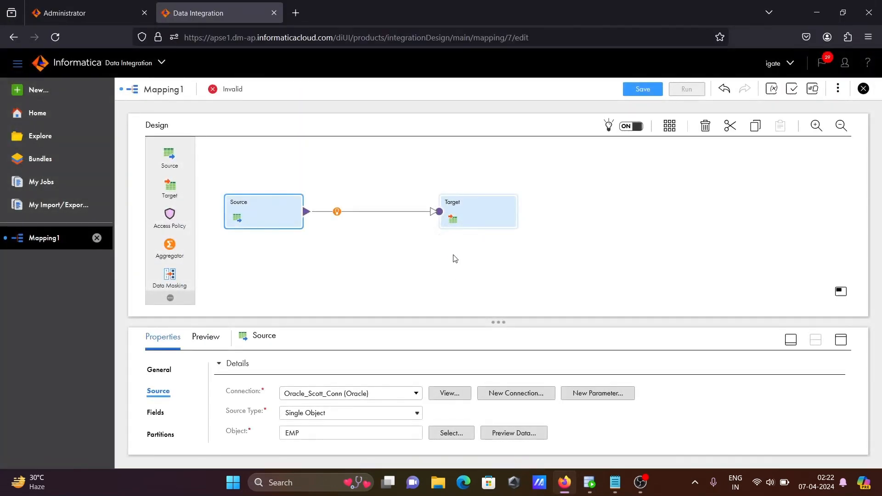
Insert a Router transformation on the link between Source and Target, and space the transformations apart on the canvas.
drag(473, 211, 528, 202)
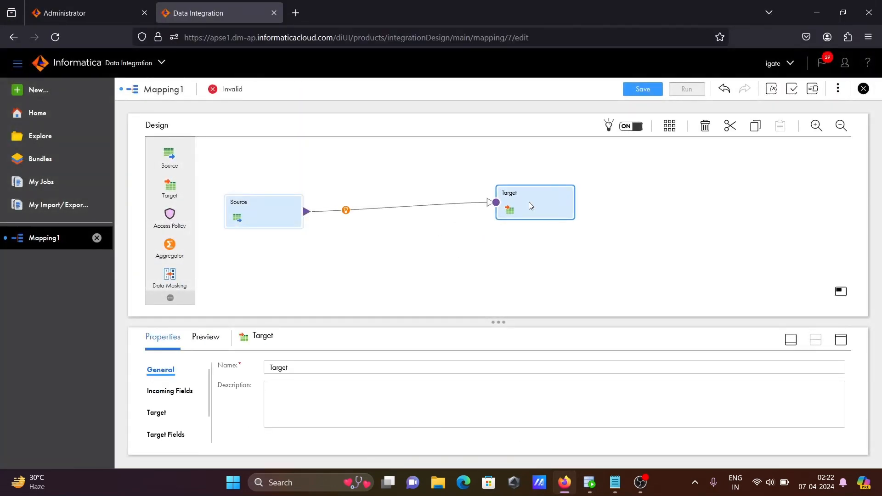
click(346, 211)
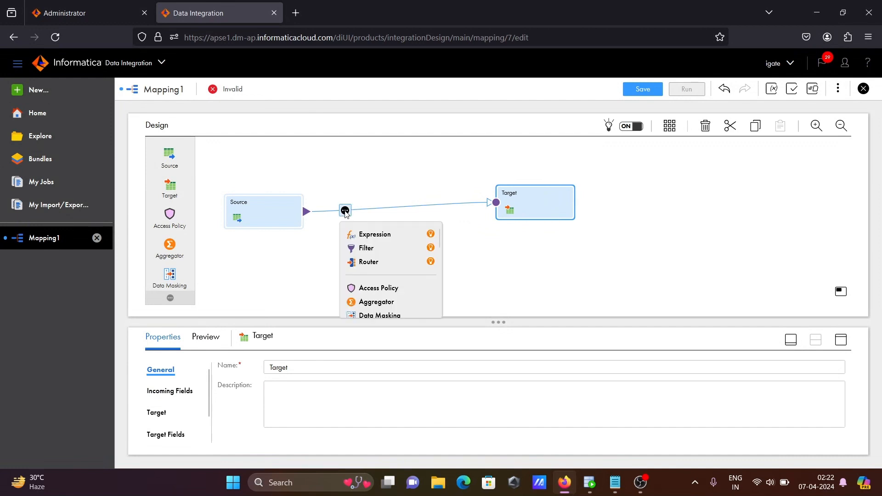
click(369, 261)
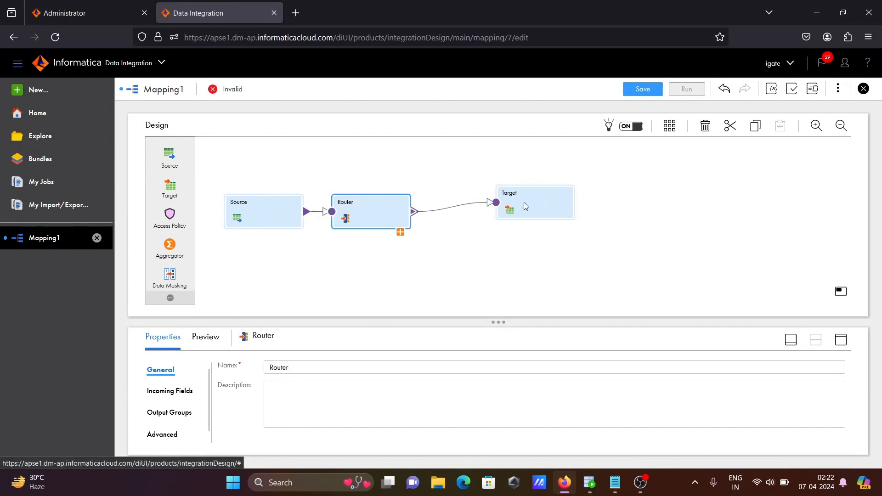
drag(524, 202, 631, 199)
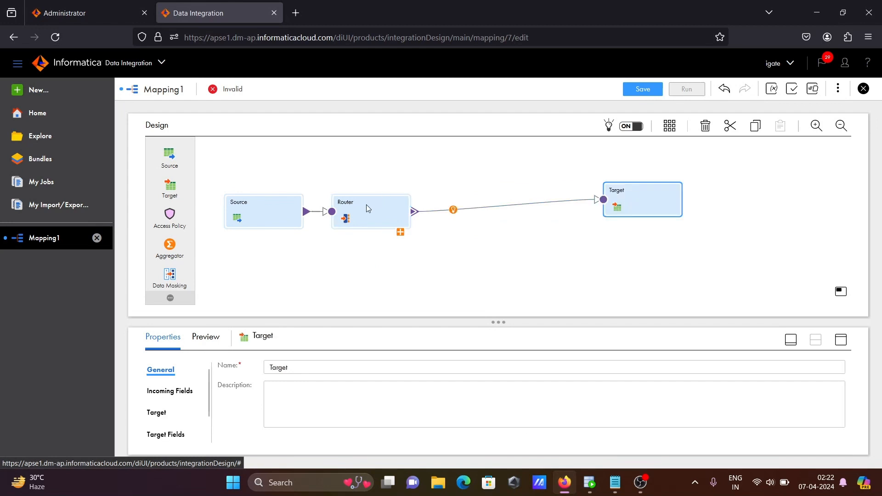
drag(367, 208, 408, 206)
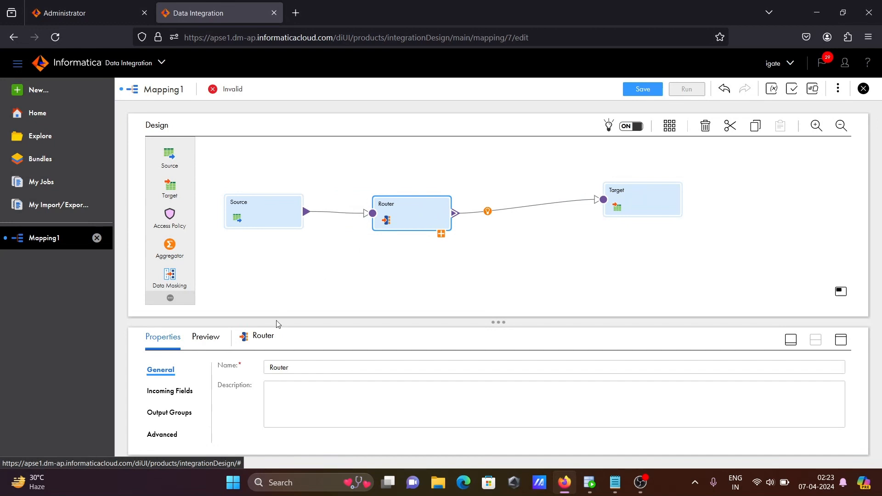
Review the Router's incoming fields in the maximized properties view and add two output groups.
click(166, 398)
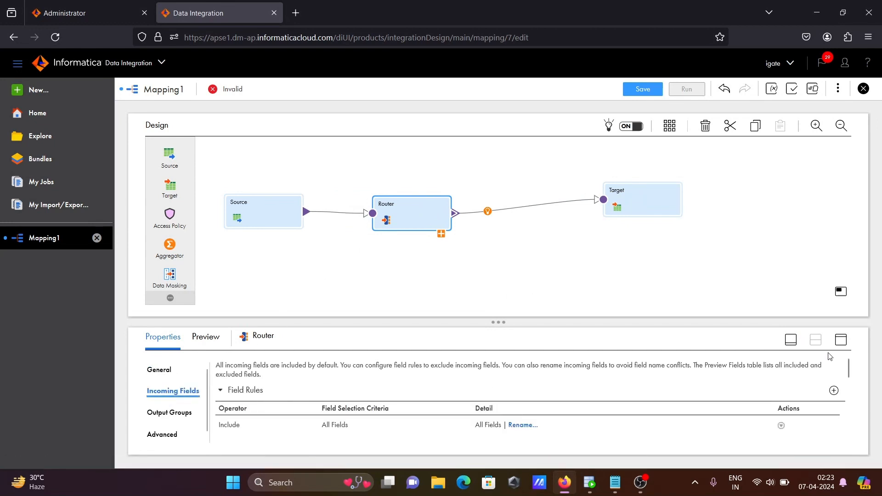
click(792, 340)
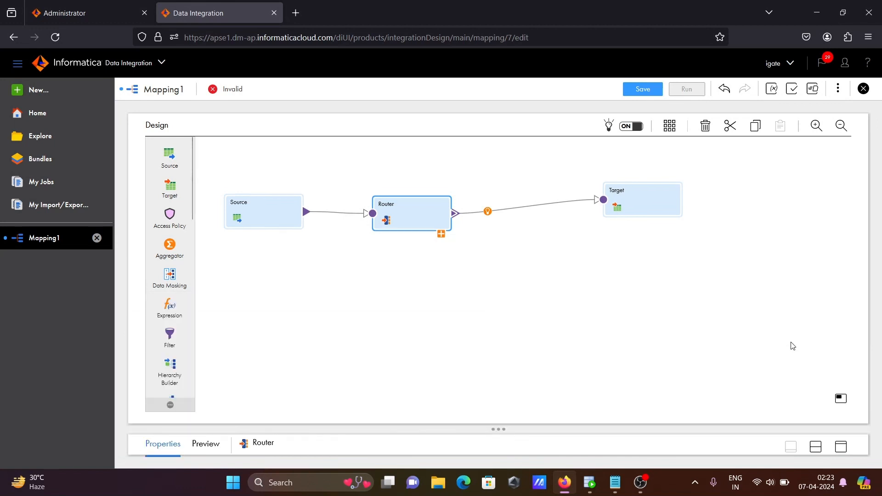
click(840, 448)
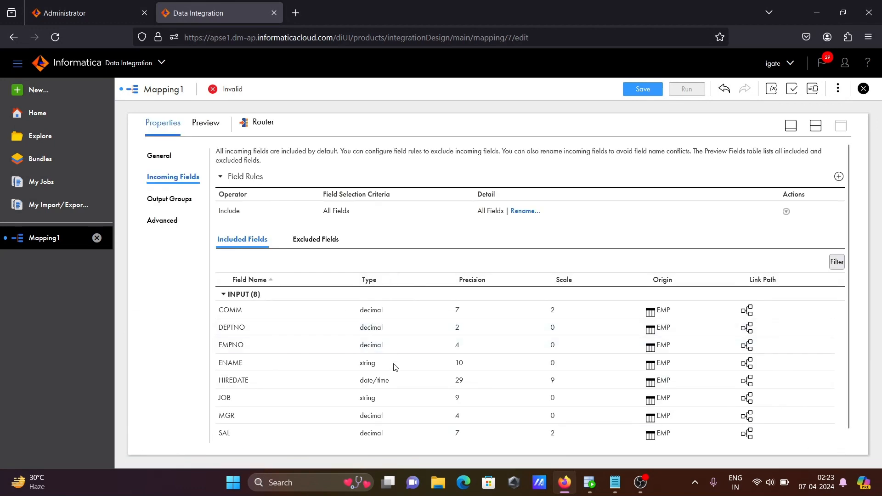
click(176, 202)
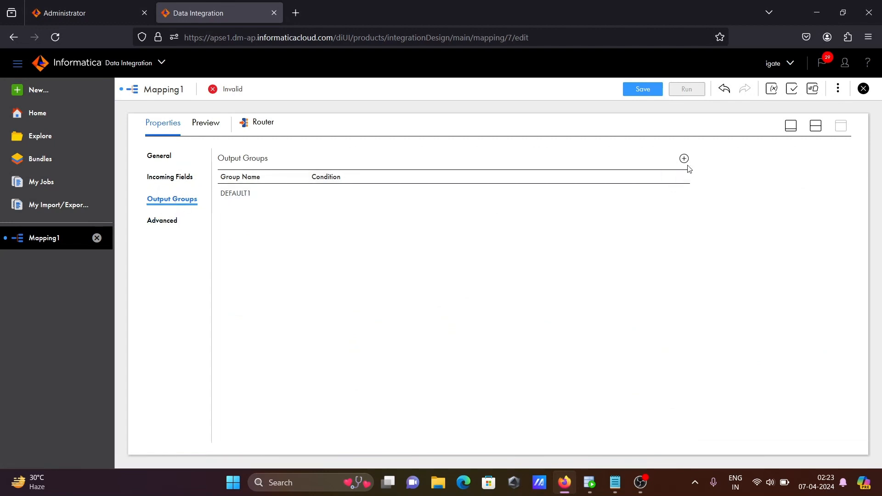
click(684, 159)
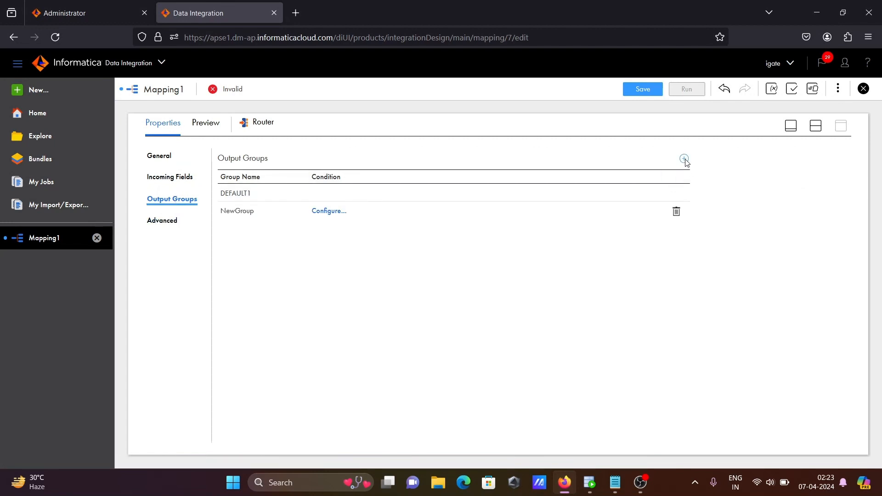
click(685, 159)
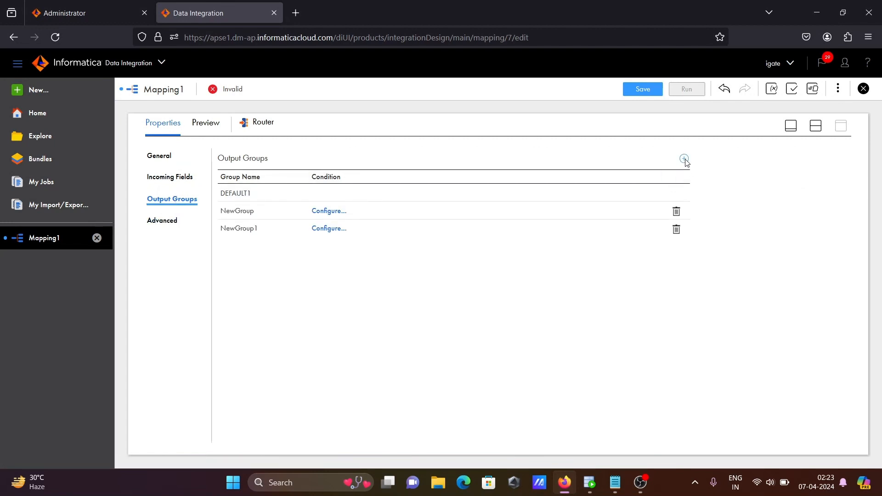
Rename the Router's first added output group as G1.
click(256, 214)
key(BackSpace)
key(BackSpace)
key(BackSpace)
key(BackSpace)
key(BackSpace)
key(BackSpace)
key(BackSpace)
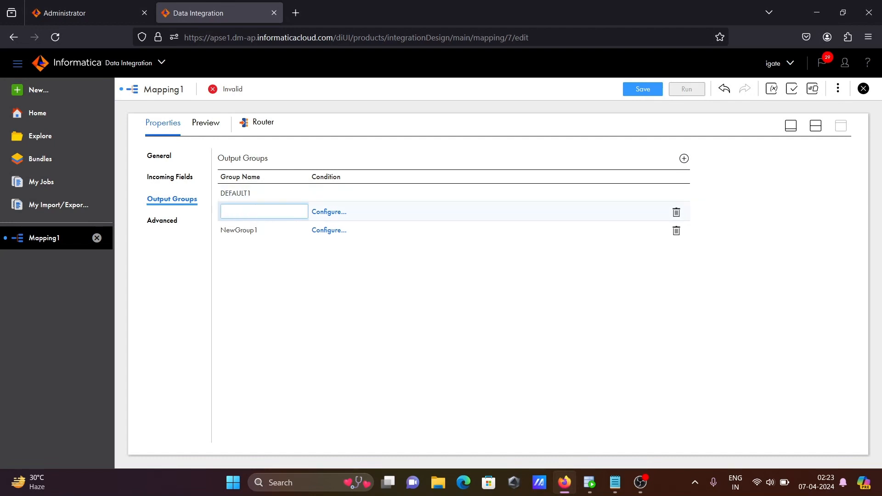
text(G1)
key(Return)
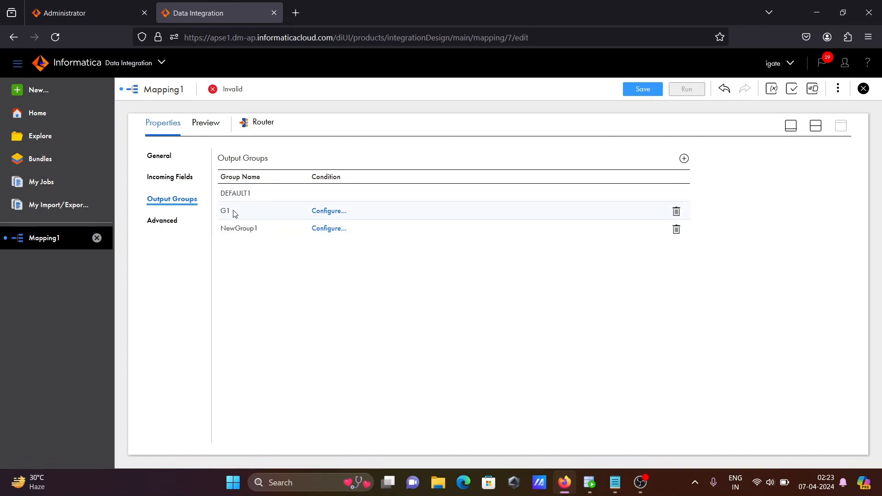
Rename the Router's second added output group as G2.
click(263, 231)
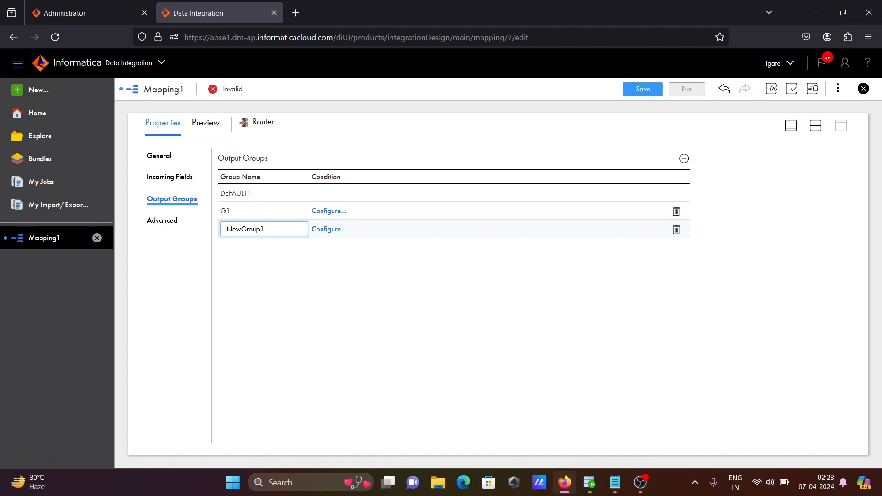
key(BackSpace)
key(BackSpace)
key(BackSpace)
key(BackSpace)
key(BackSpace)
key(BackSpace)
key(BackSpace)
key(BackSpace)
text(G)
click(302, 250)
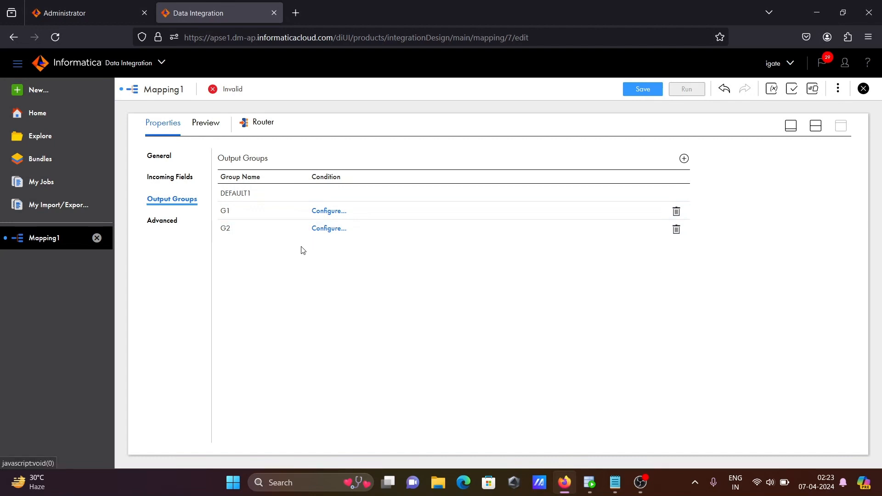
Configure the G1 output group with a simple filter condition where JOB = CLERK, consulting the EMP rows in Oracle SQL Developer.
click(329, 211)
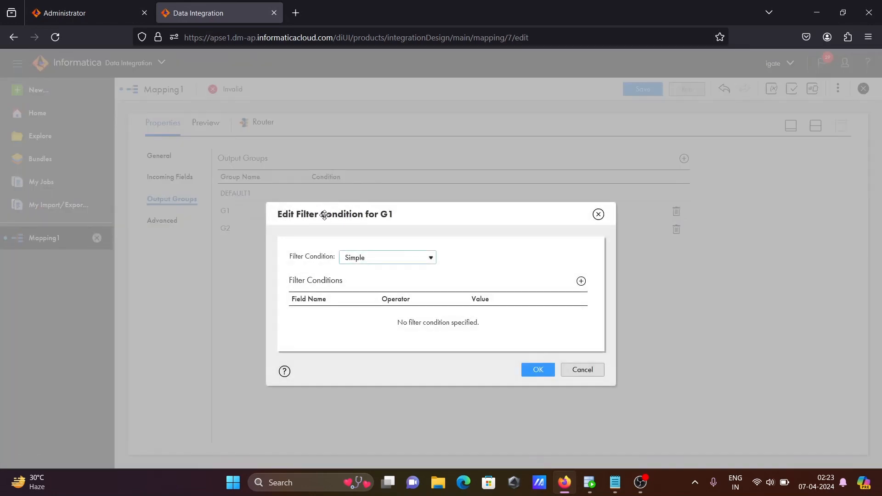
click(391, 257)
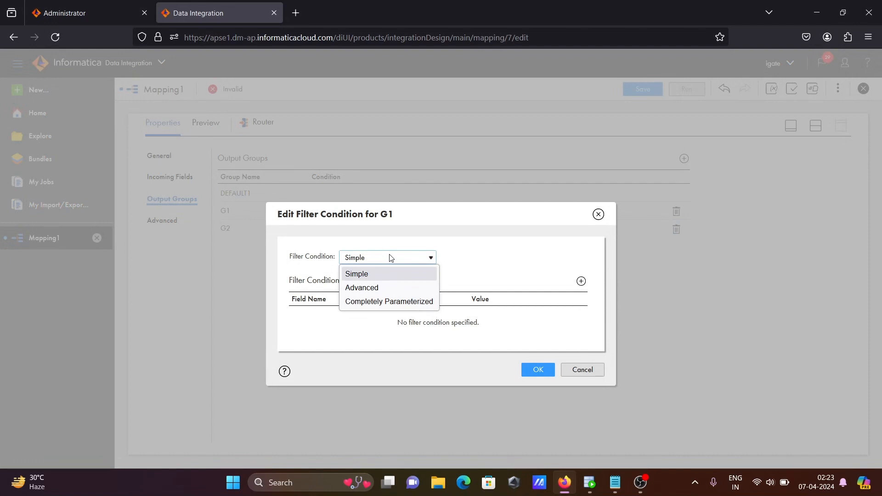
click(461, 256)
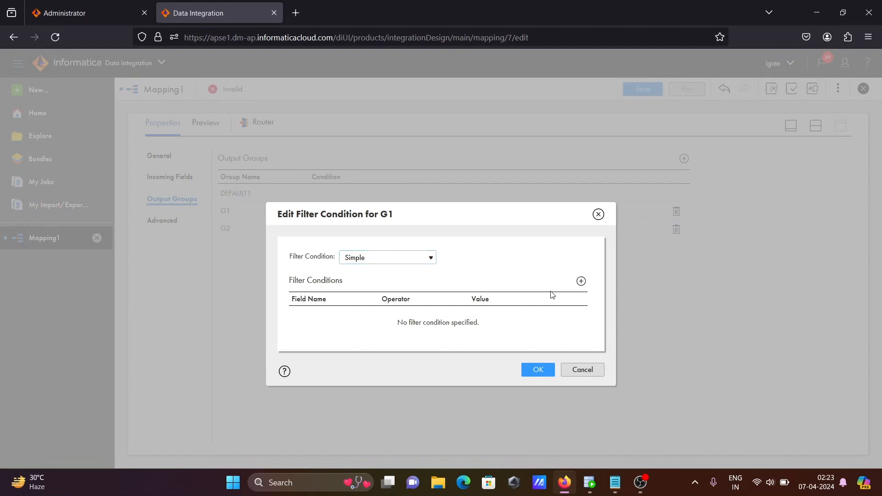
click(581, 282)
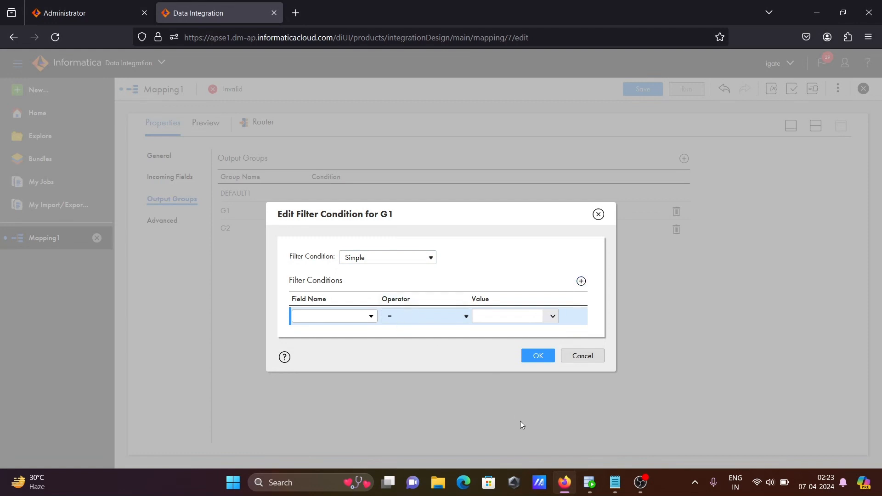
click(591, 485)
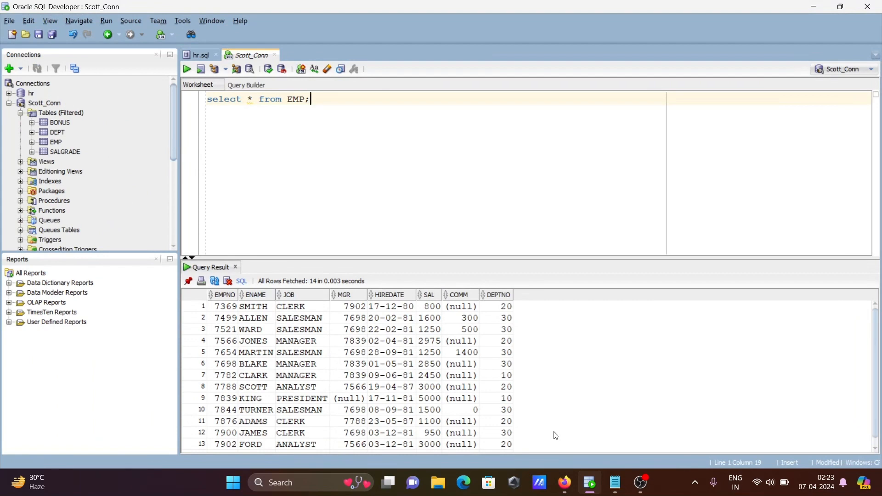
click(565, 483)
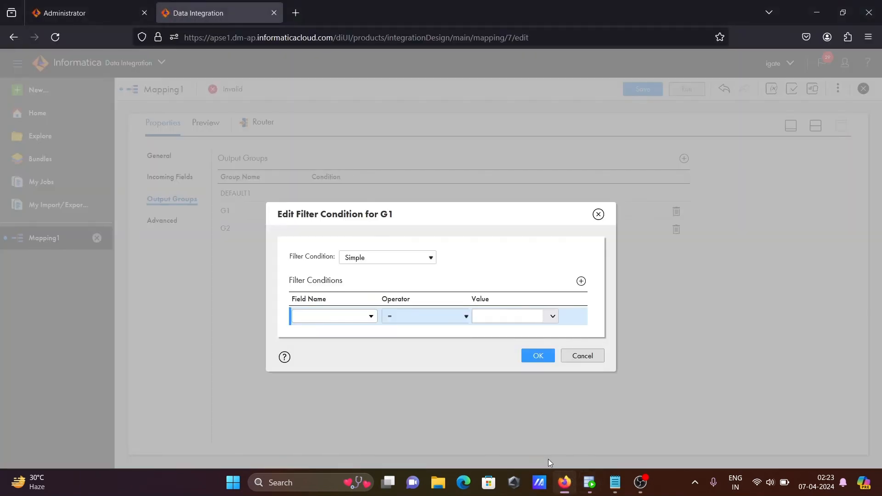
click(368, 319)
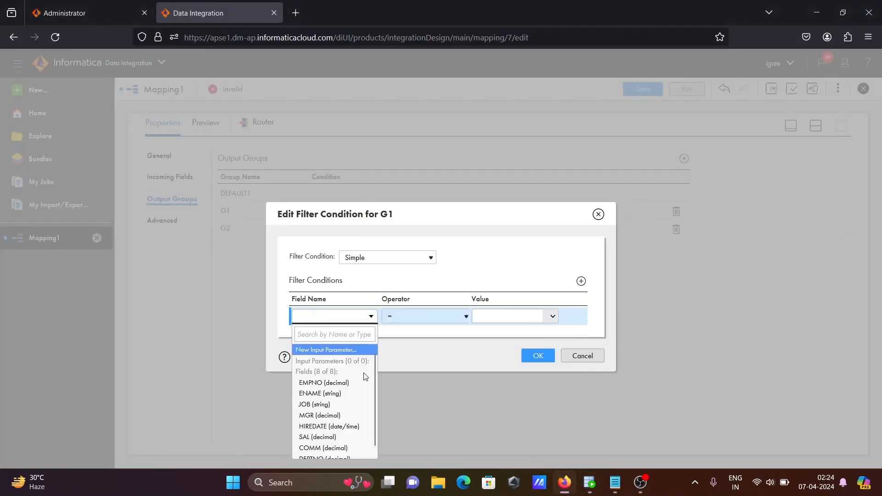
click(332, 405)
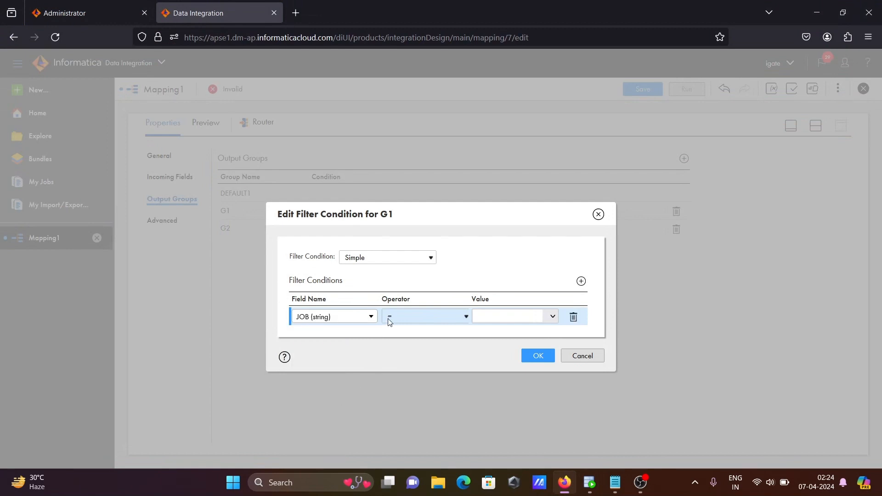
click(415, 317)
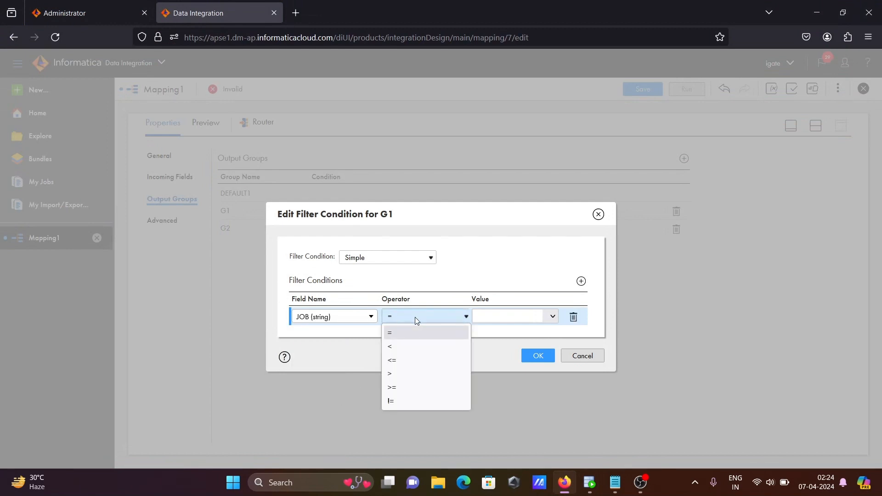
click(503, 317)
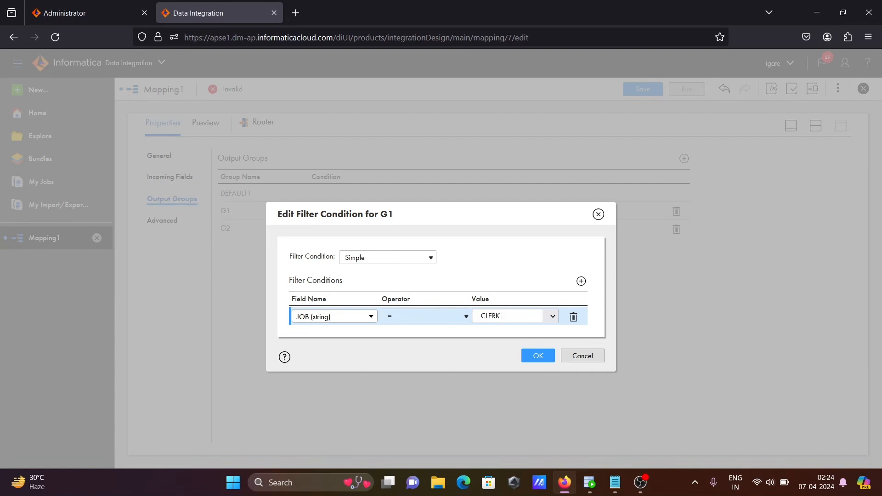
click(545, 358)
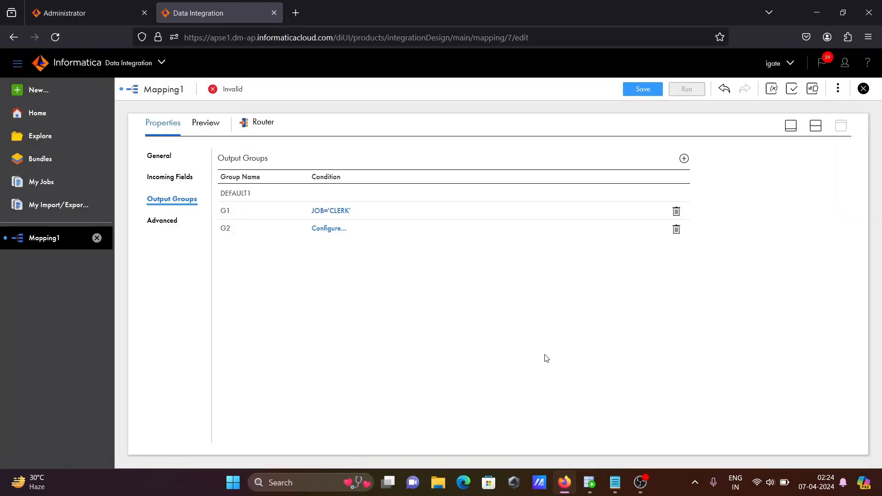
Configure the G2 output group with a simple filter condition where JOB = SALESMAN, checking the value against the EMP rows in Oracle SQL Developer.
click(333, 229)
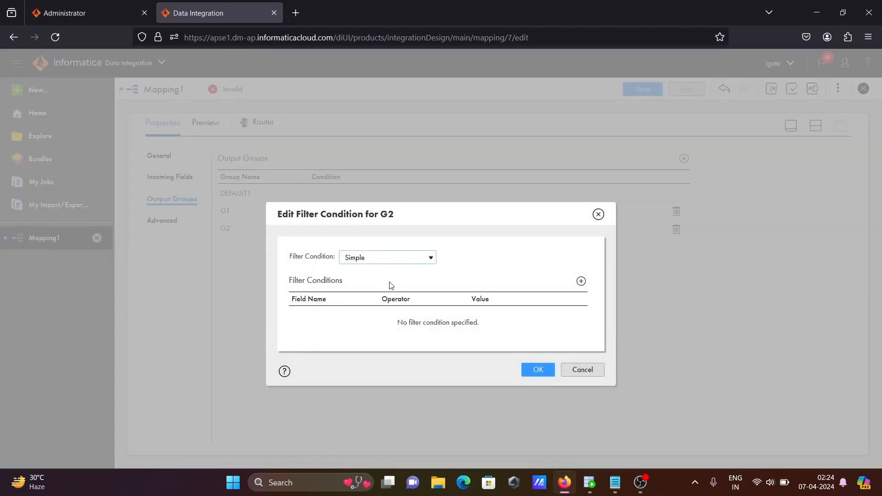
click(581, 283)
click(361, 320)
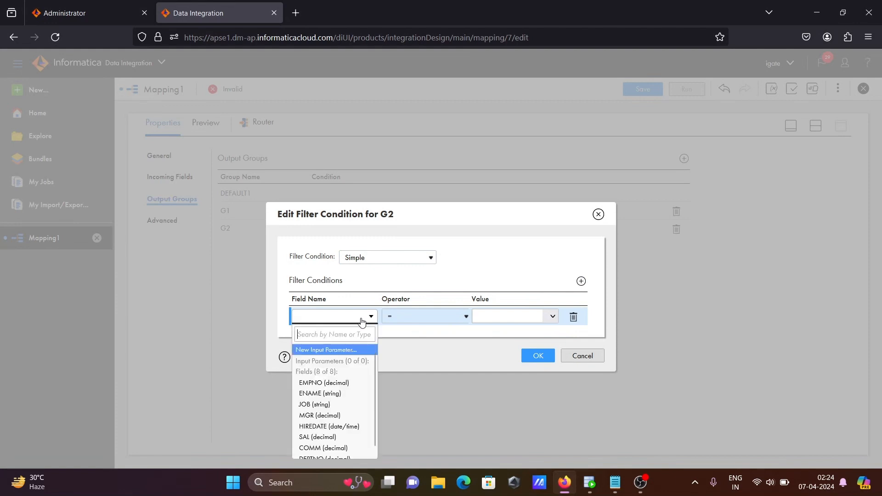
click(327, 409)
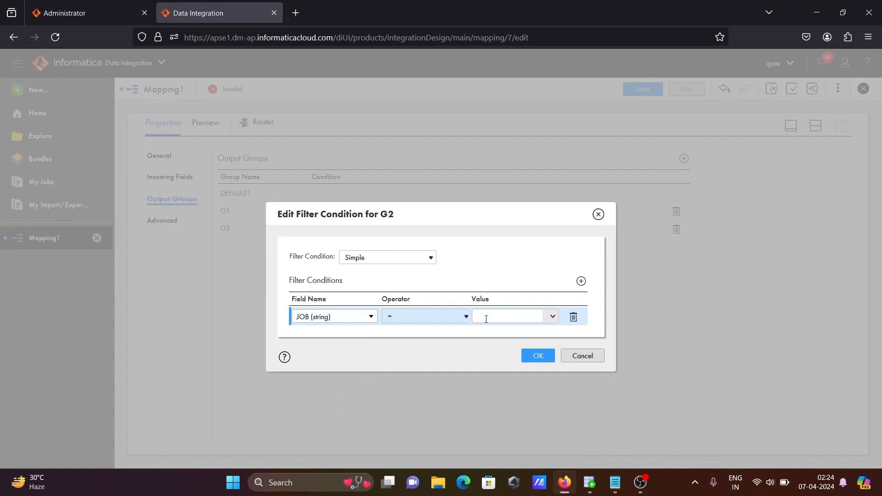
text(SALESMAN)
click(588, 485)
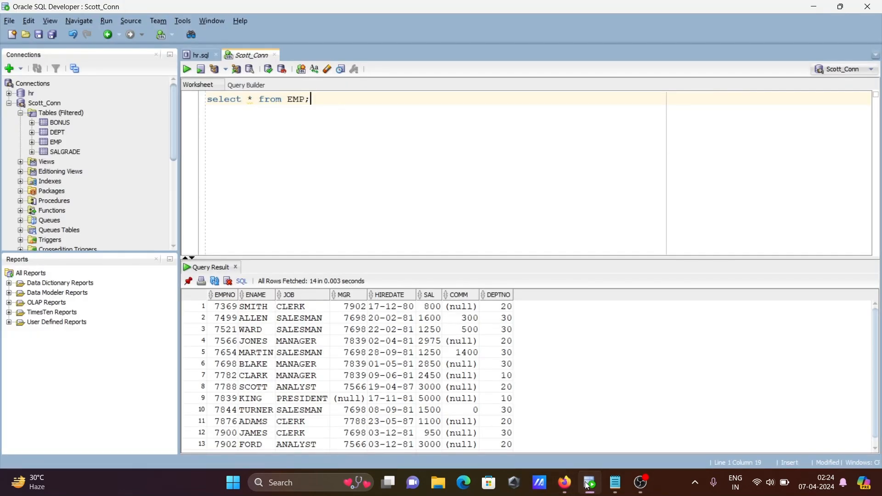
click(589, 485)
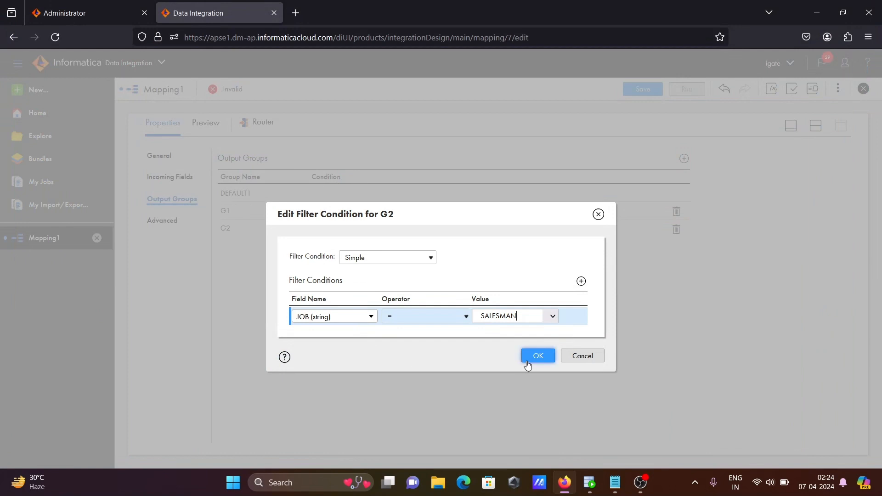
click(527, 363)
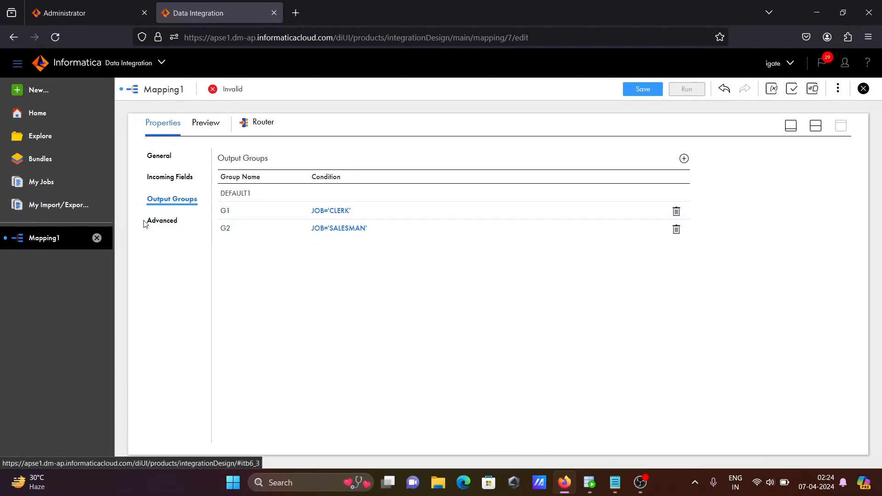
Review the Router's advanced tracing level options and its general properties.
click(162, 223)
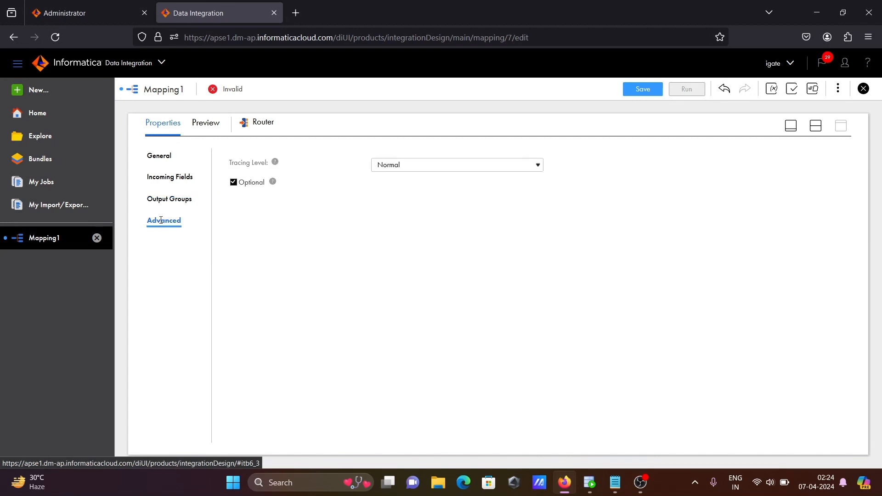
click(398, 168)
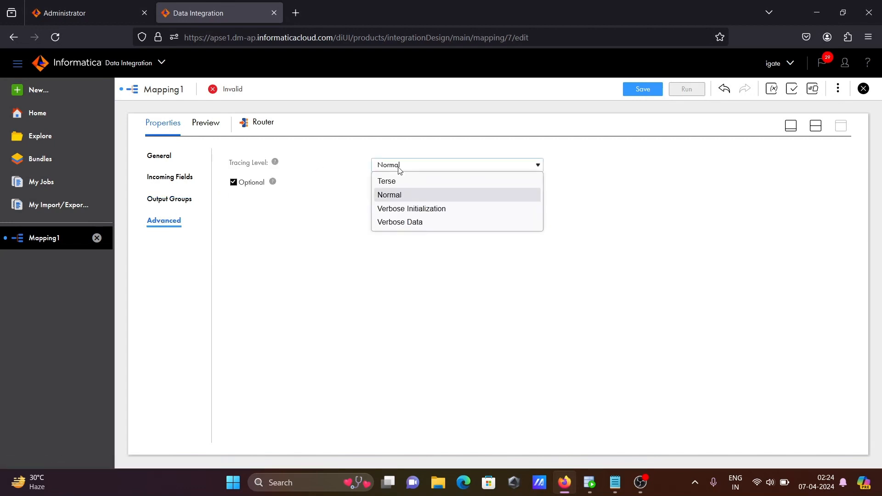
click(399, 169)
click(167, 155)
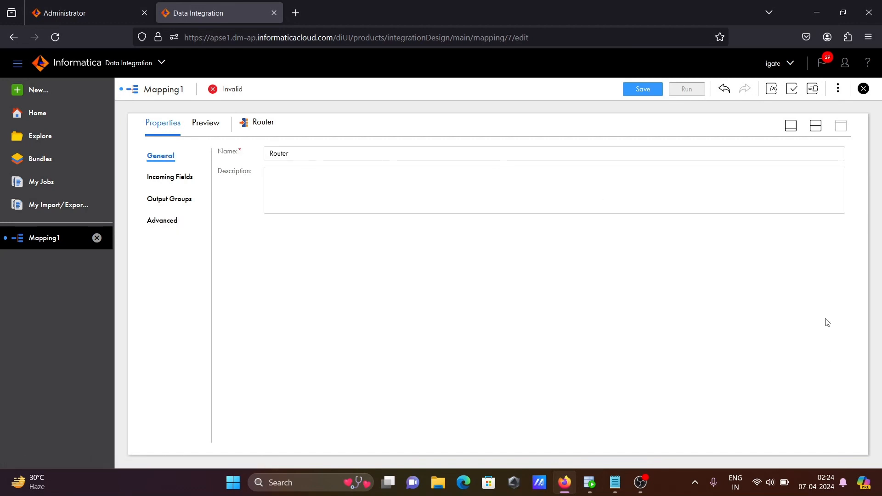
Expand the Router's output groups on the canvas and add two more Target transformations beneath the existing target.
click(791, 127)
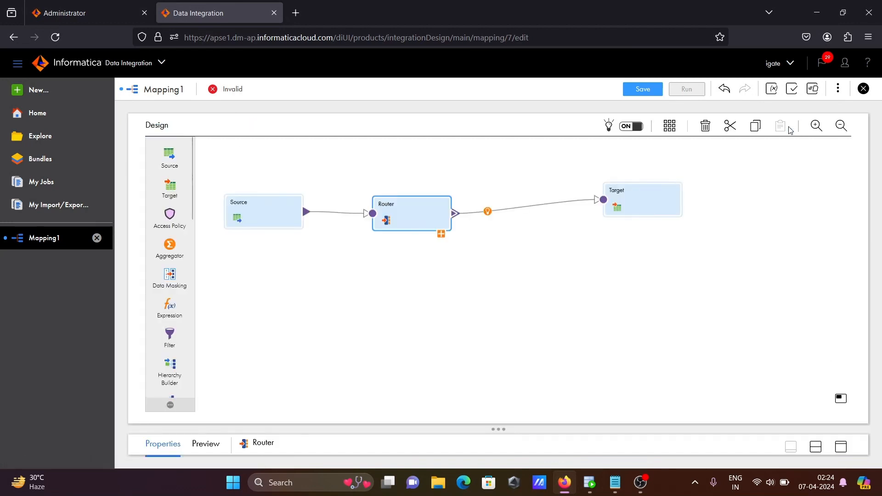
drag(629, 208, 667, 205)
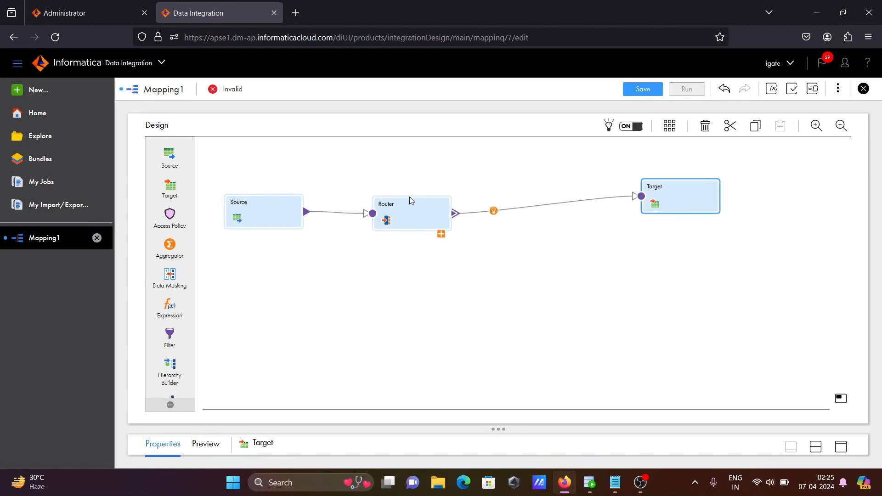
click(441, 235)
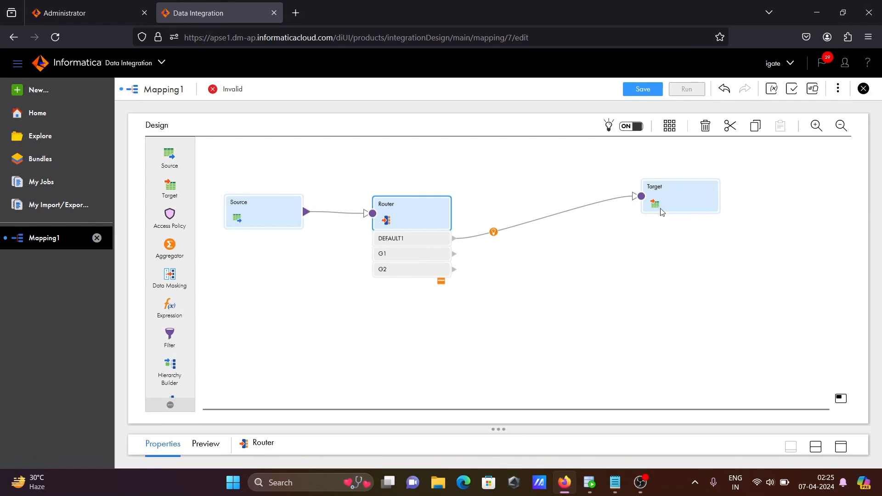
drag(668, 206, 663, 192)
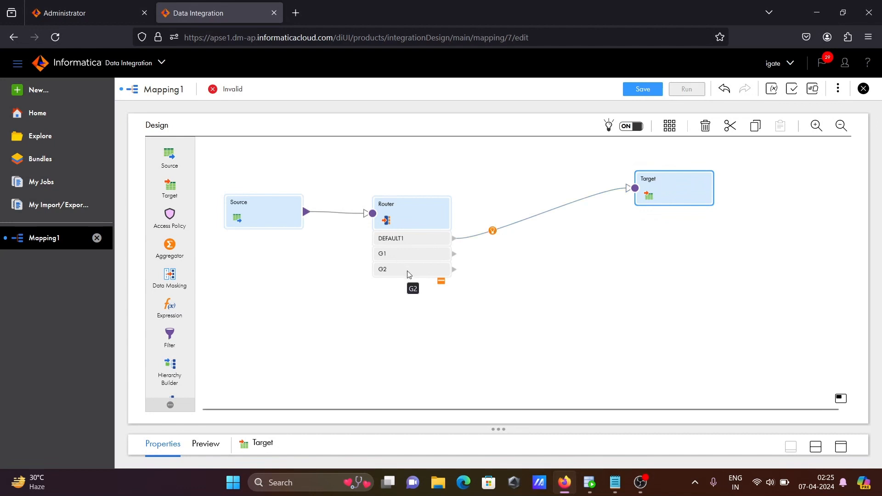
drag(171, 195, 630, 233)
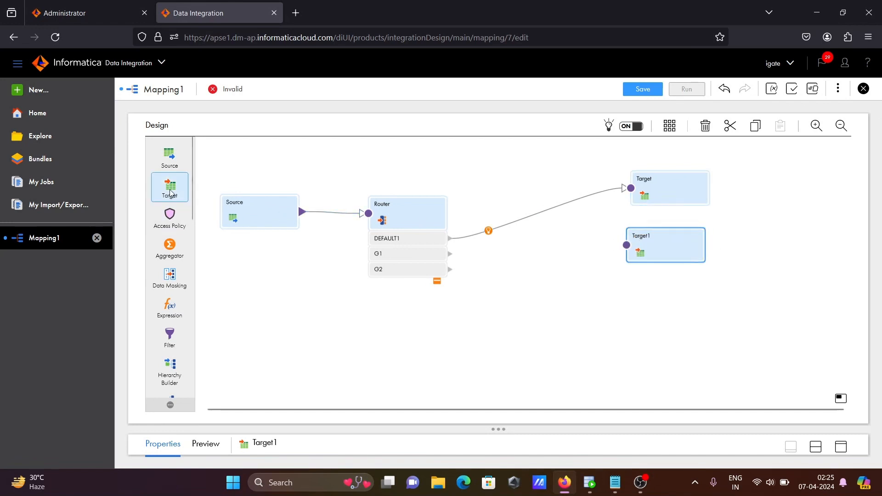
drag(171, 192, 648, 305)
Review the first Target's incoming fields and set its connection to ff_Conn (Flat File).
click(651, 187)
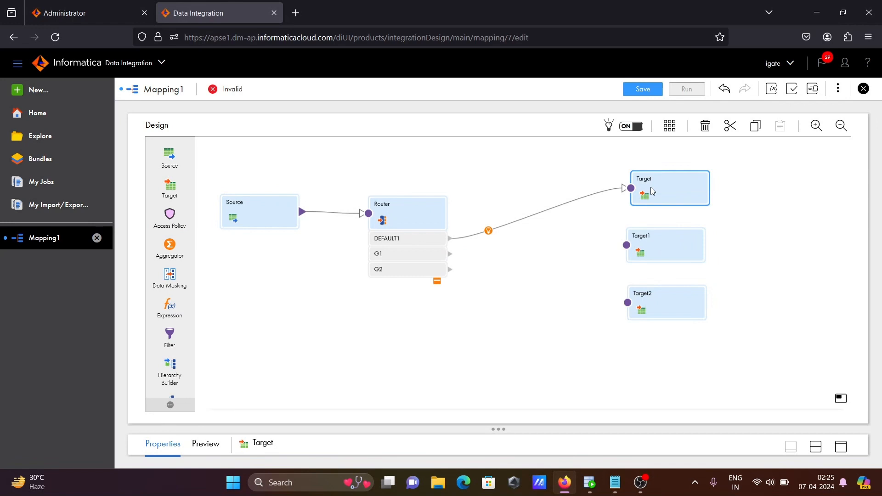
click(841, 447)
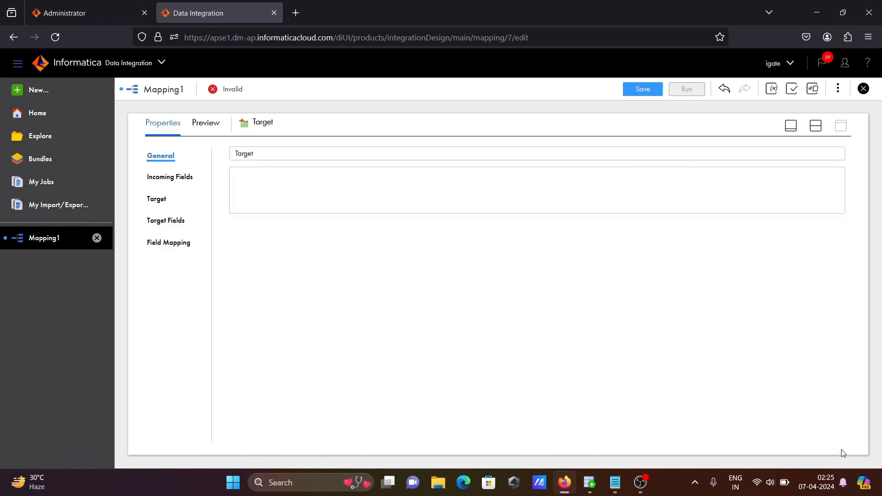
click(169, 179)
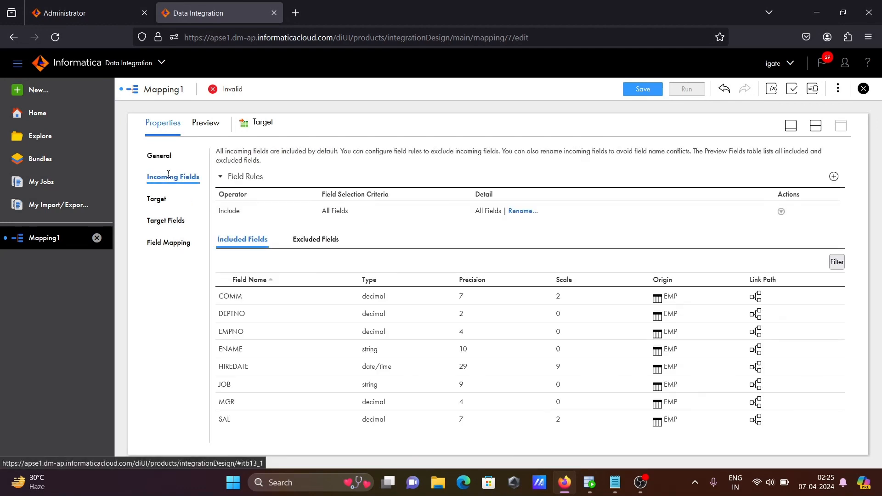
click(157, 198)
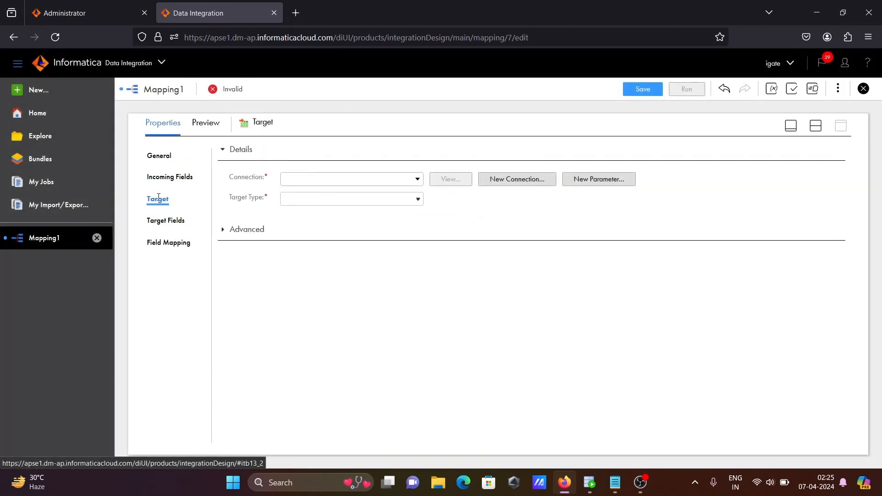
click(410, 183)
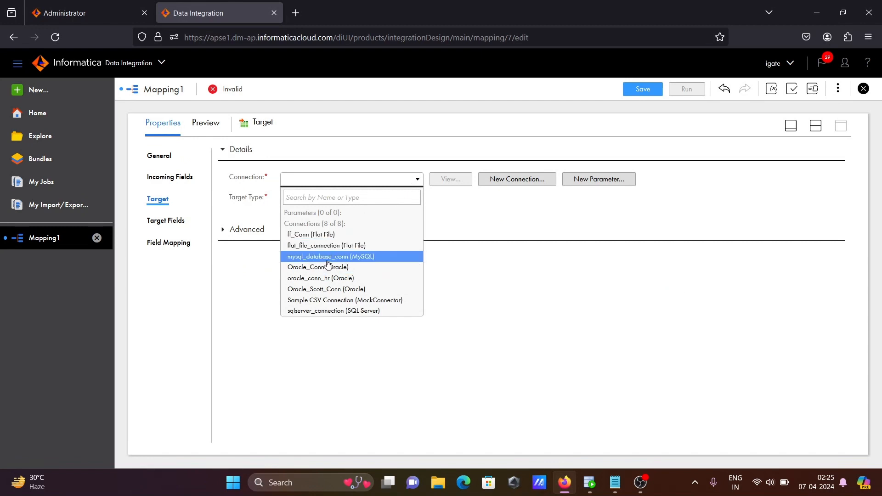
click(327, 236)
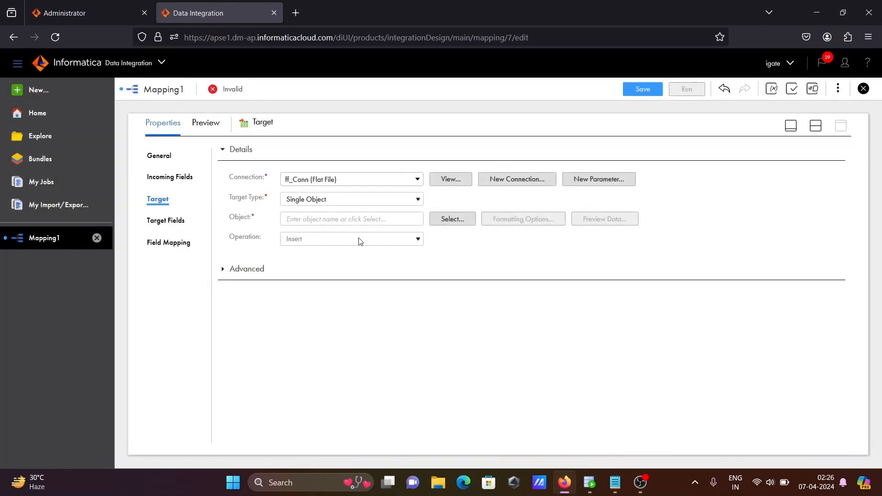
Set the first Target's object to be created new at runtime with the static file name Default_Emp.
click(457, 218)
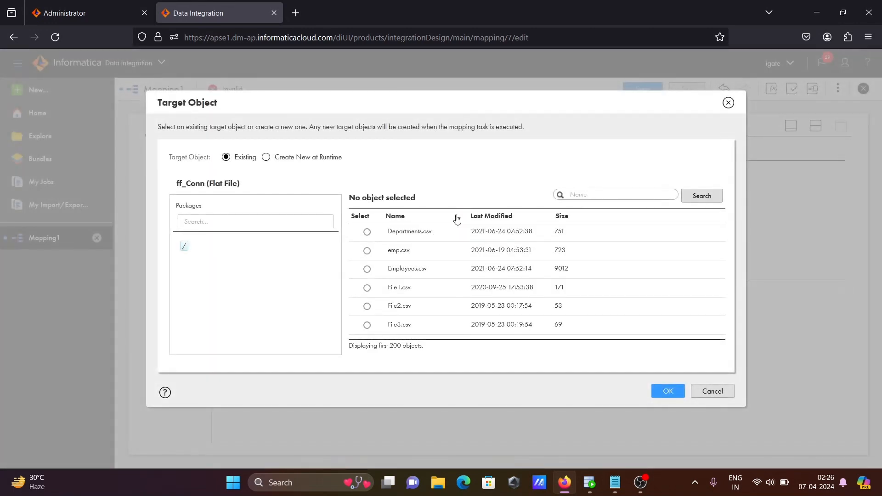
click(266, 157)
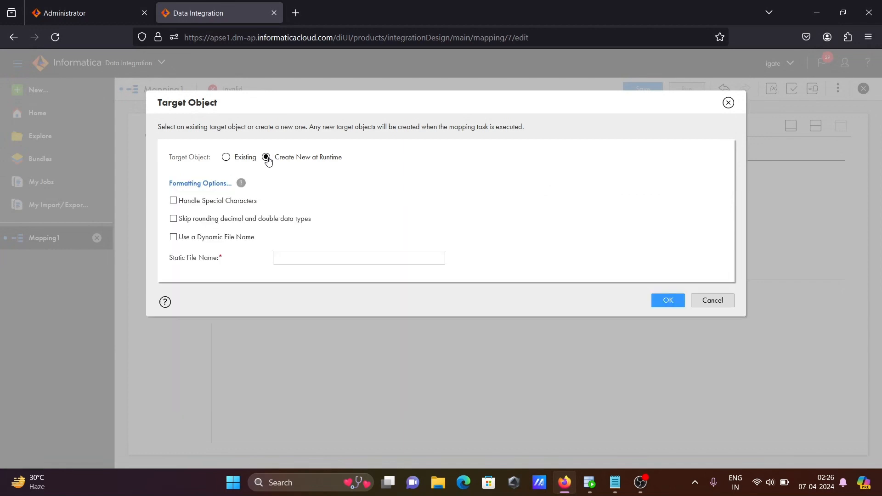
click(296, 257)
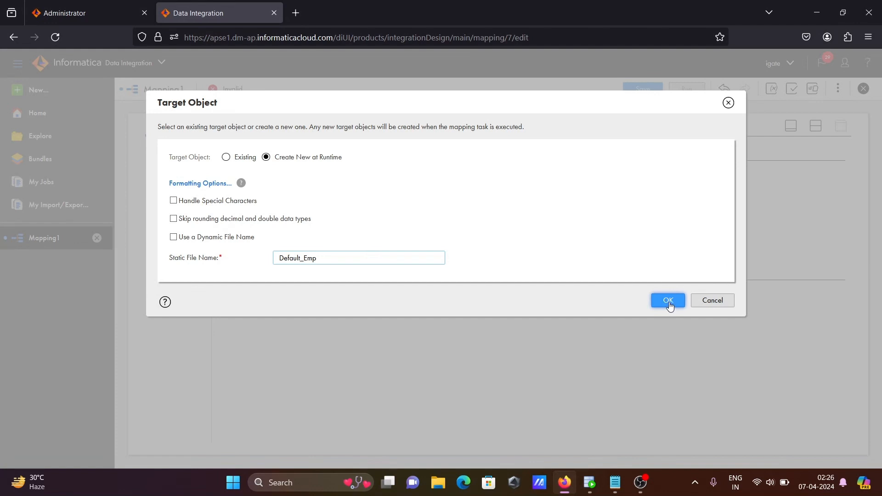
click(669, 301)
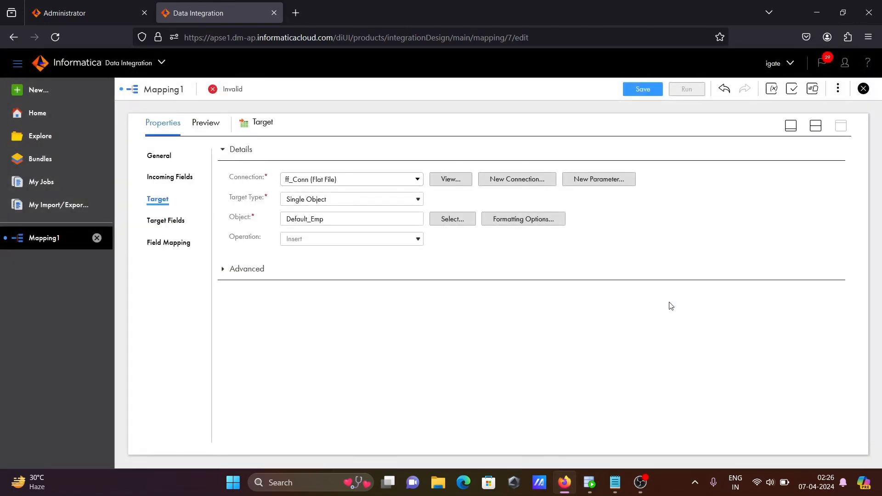
Return to the mapping canvas and link the Router's G1 output group to Target1.
click(791, 126)
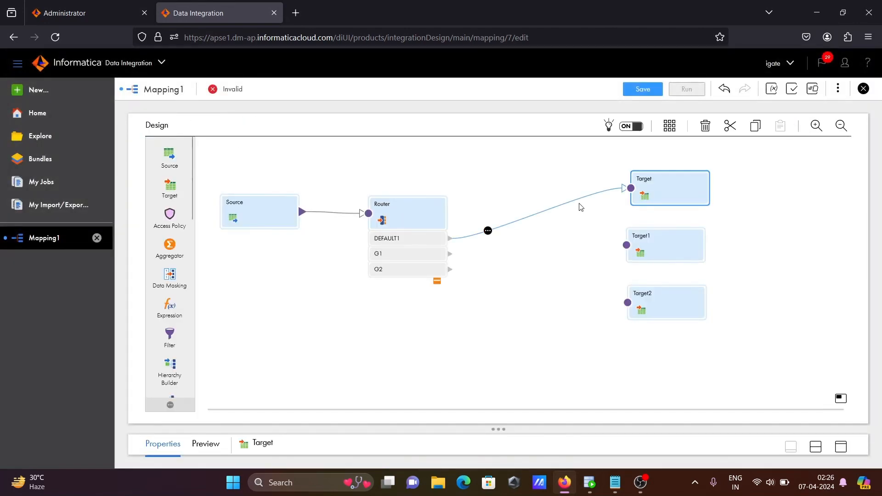
click(465, 253)
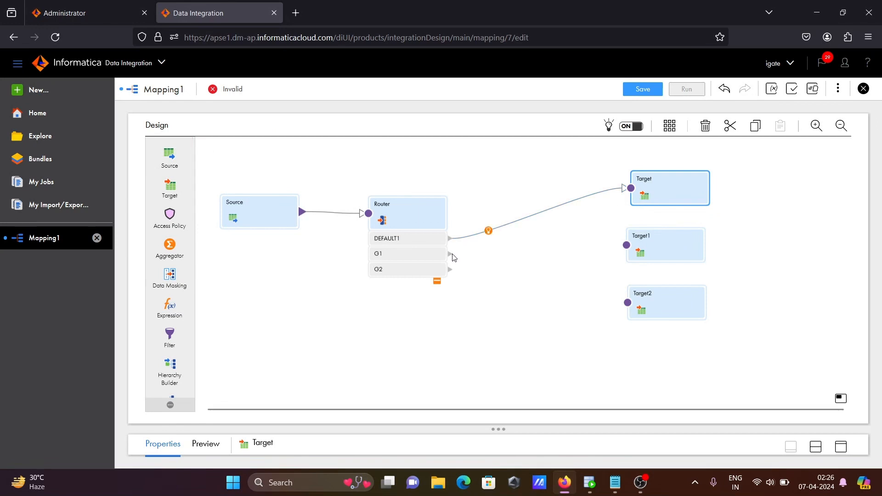
drag(450, 256, 628, 247)
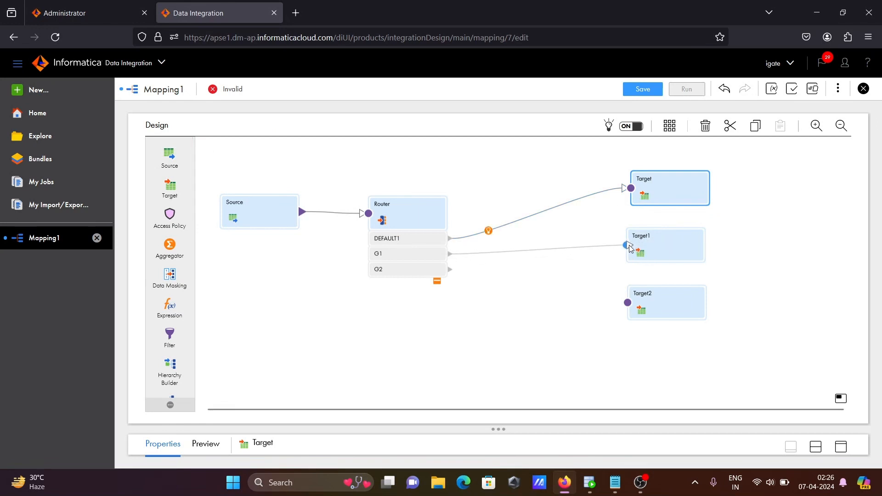
Open Target1's properties, check its incoming fields, and set its connection to ff_Conn (Flat File).
click(655, 242)
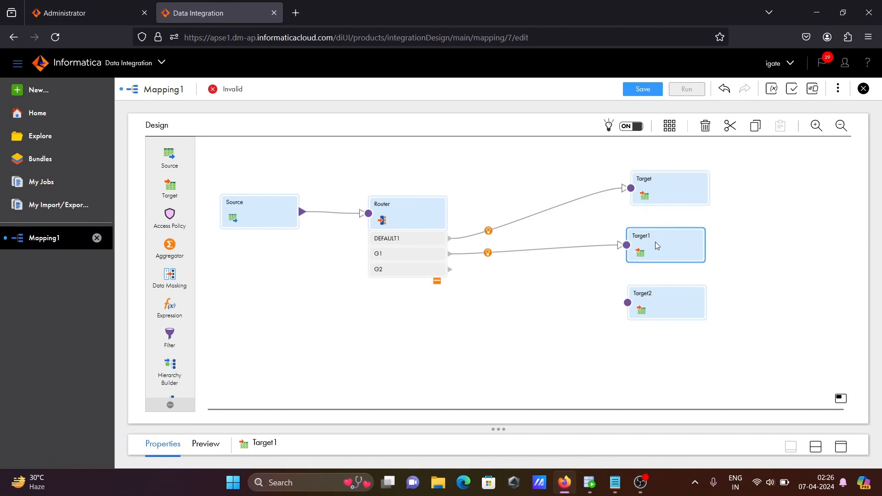
click(841, 447)
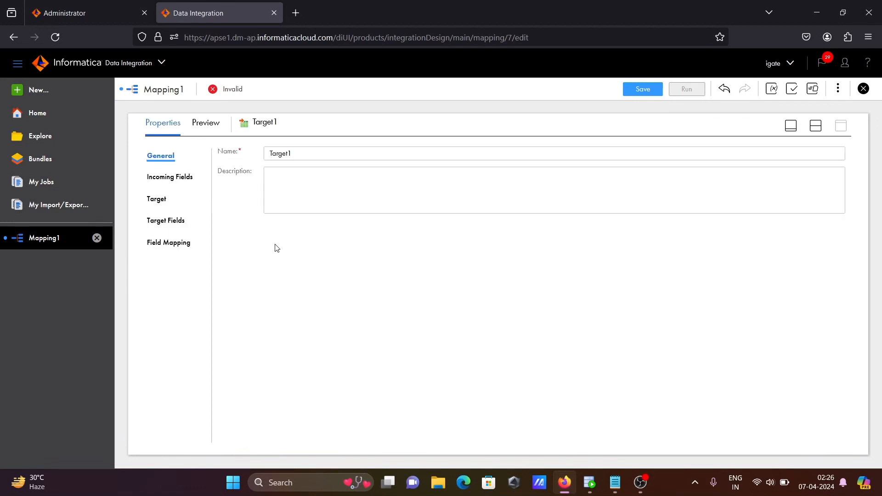
click(193, 180)
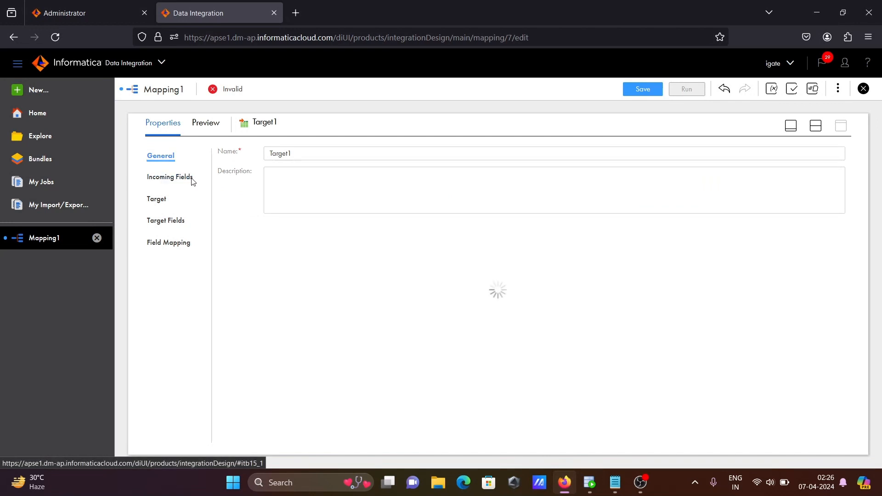
click(157, 199)
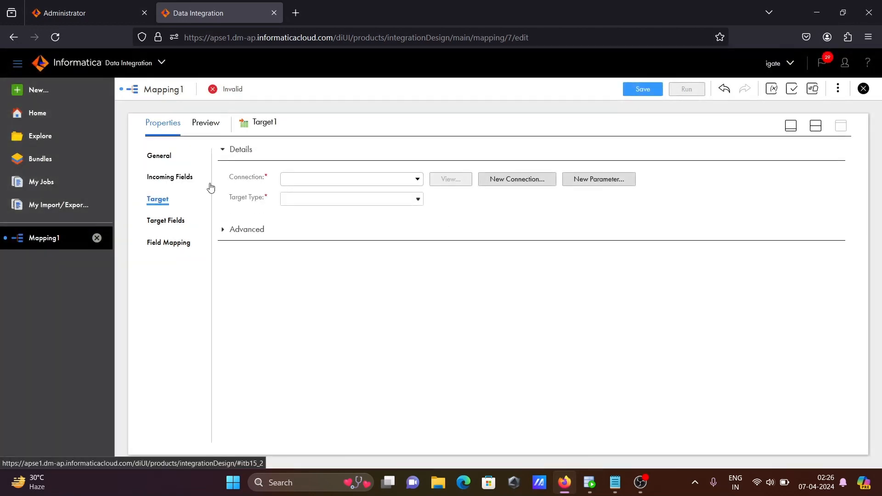
click(369, 180)
click(340, 235)
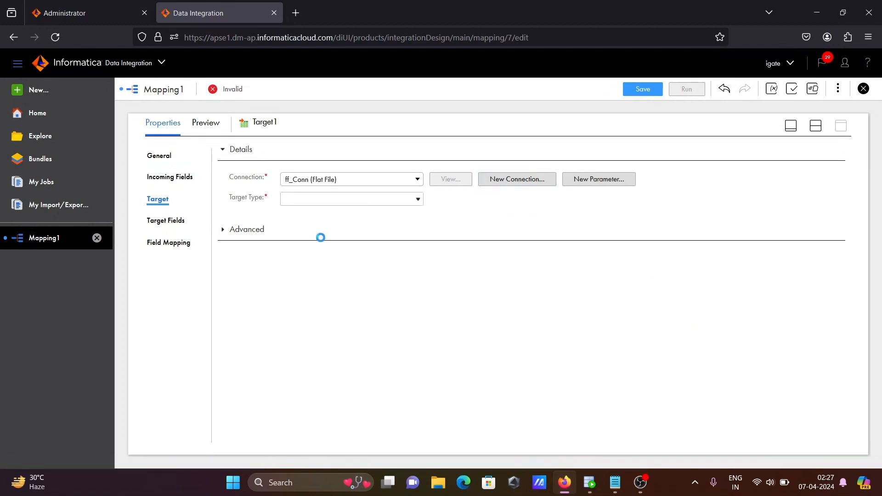
Set Target1's object to be created new at runtime with the static file name Clerk_Data.
click(465, 220)
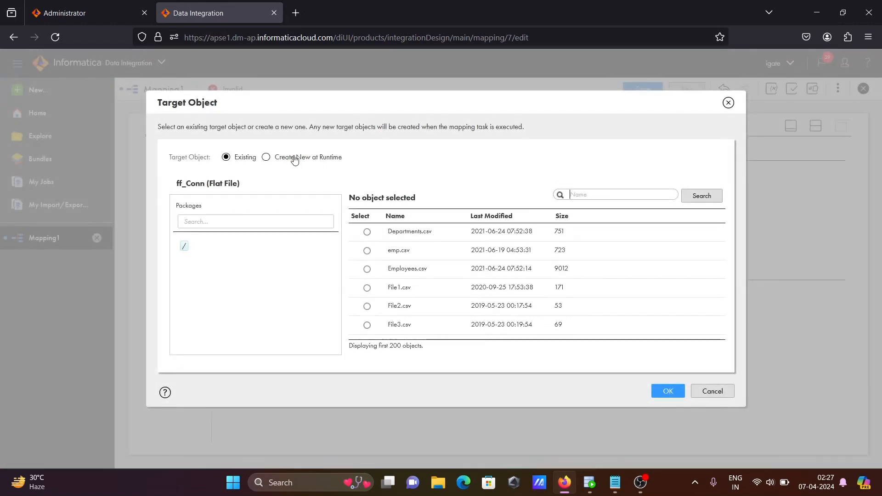
click(295, 159)
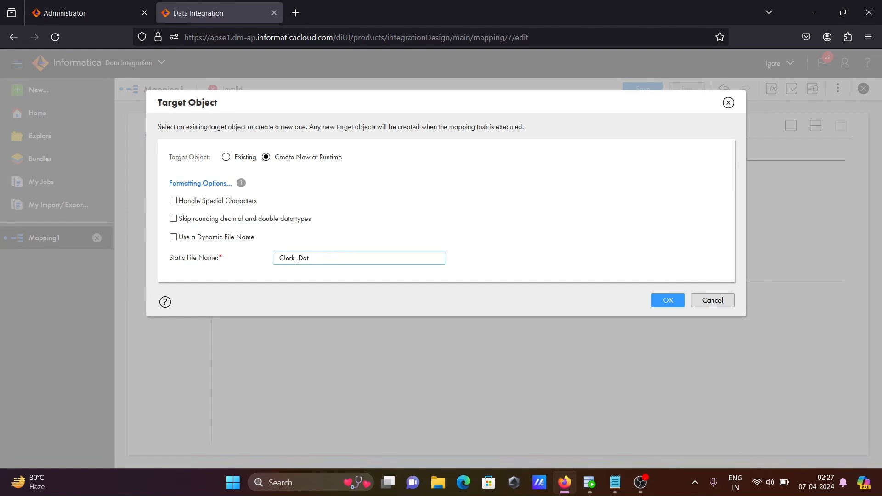
click(660, 300)
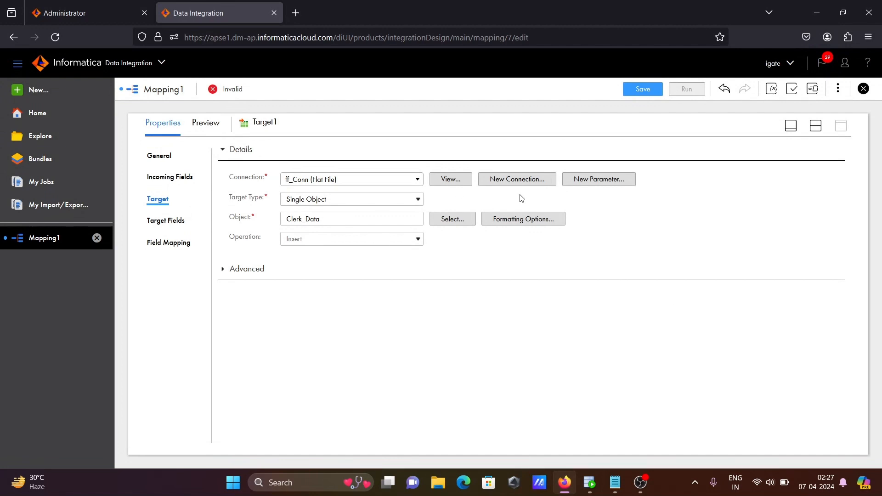
Return to the mapping canvas and link the Router's G2 output group to Target2.
click(791, 125)
click(663, 308)
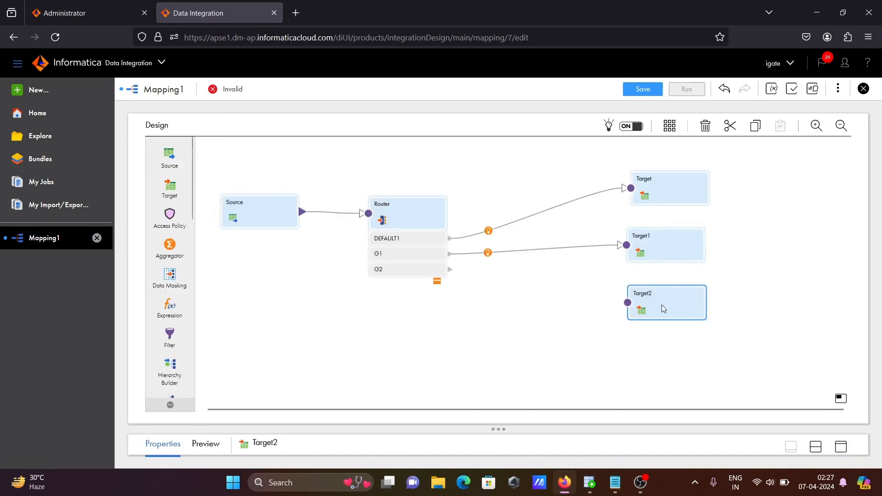
drag(450, 272, 625, 306)
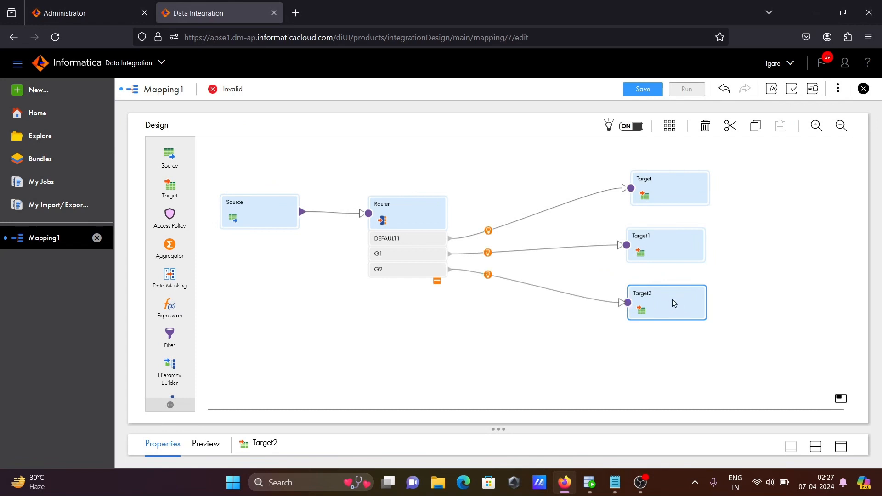
Review Target2's incoming fields and set its connection to ff_Conn (Flat File).
click(842, 448)
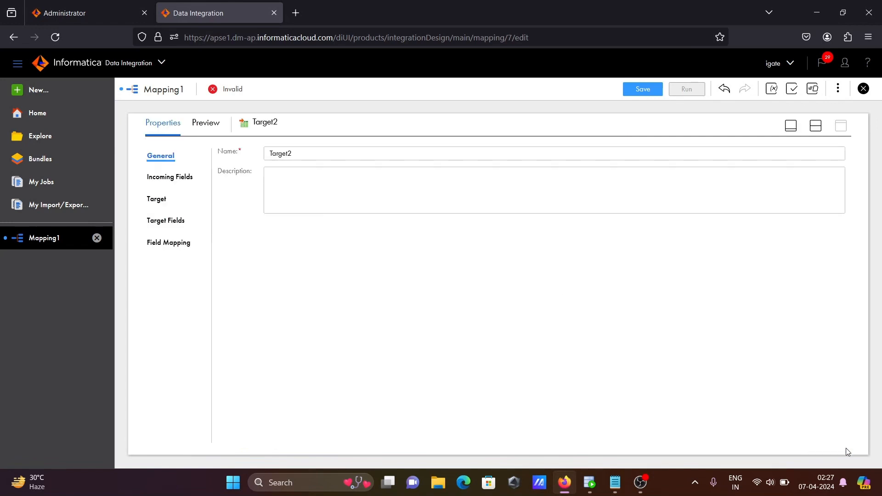
click(162, 178)
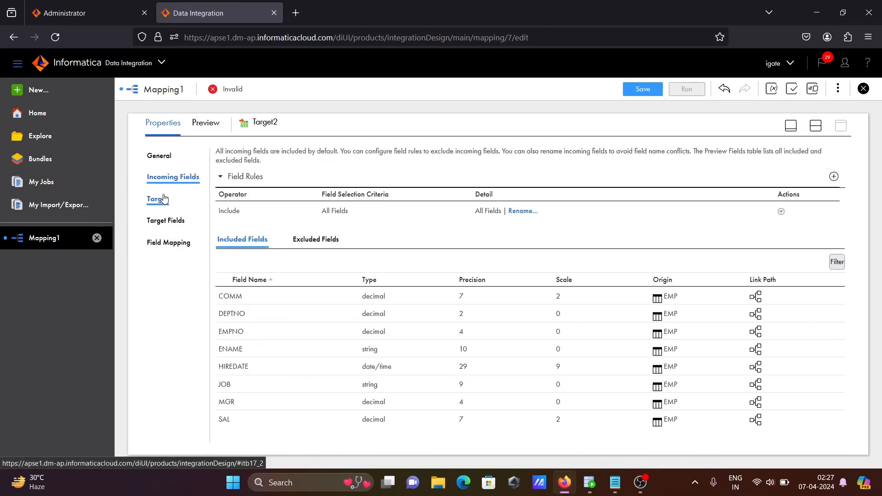
click(157, 209)
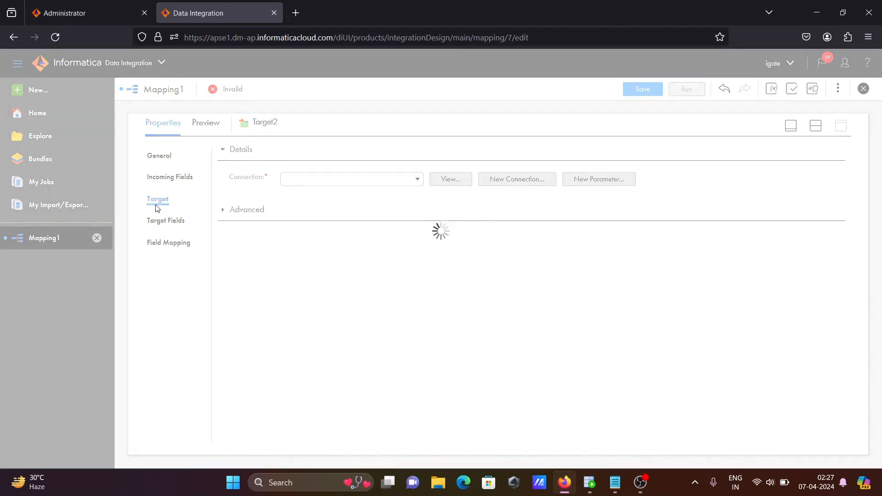
click(415, 177)
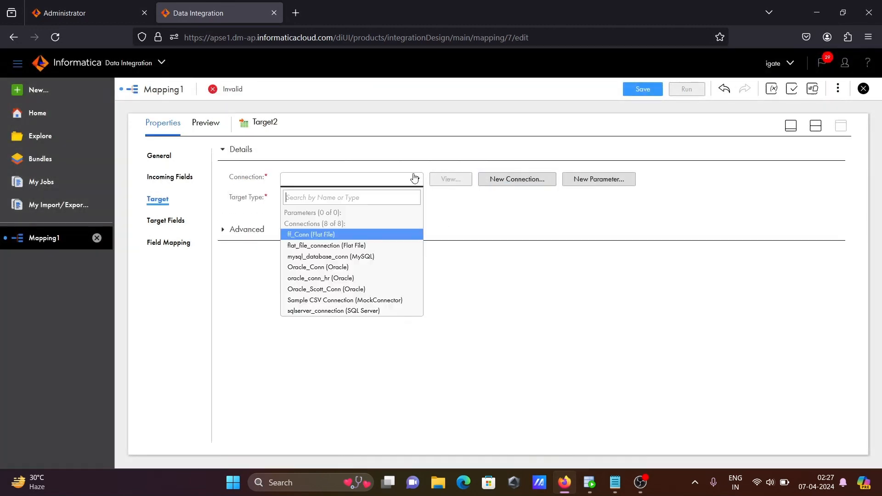
click(328, 235)
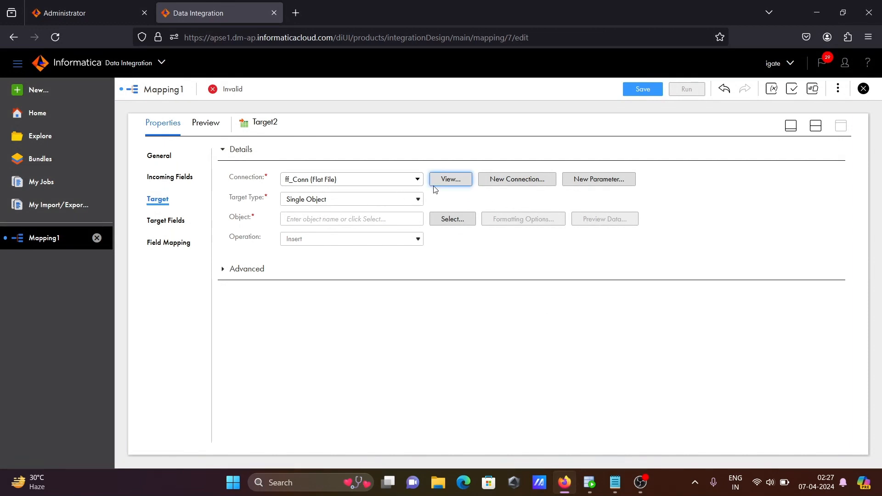
Set Target2's object to be created new at runtime with the static file name Salesman_Data.txt.
click(451, 219)
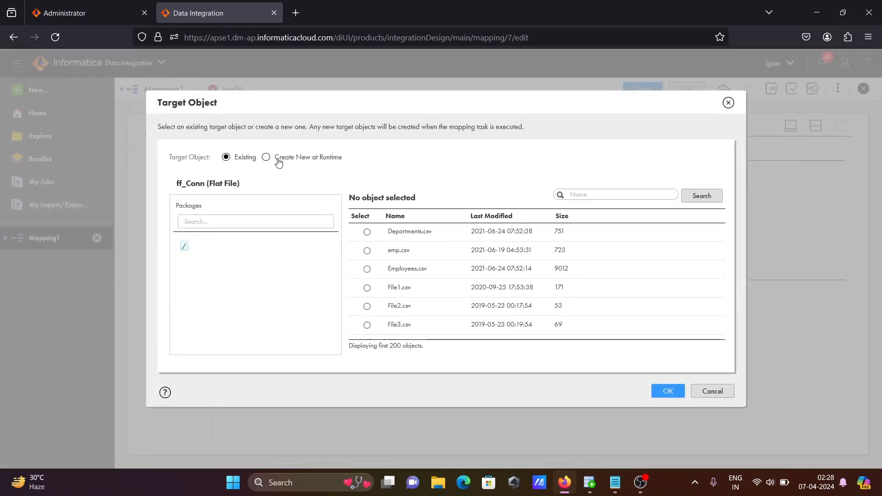
click(278, 159)
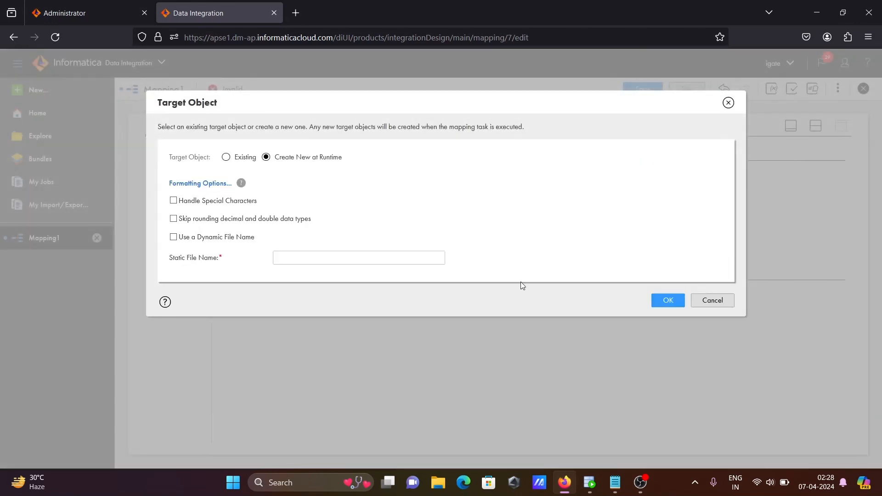
click(306, 259)
text(Salesman_Data.txt)
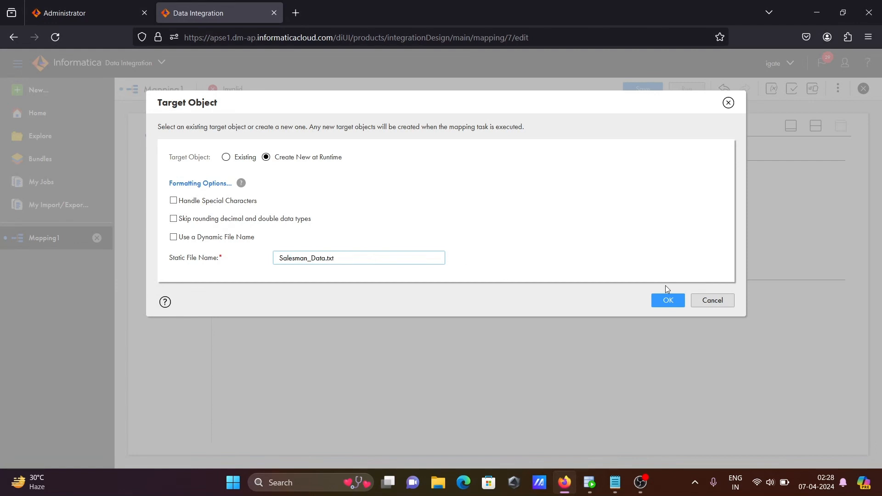
click(669, 301)
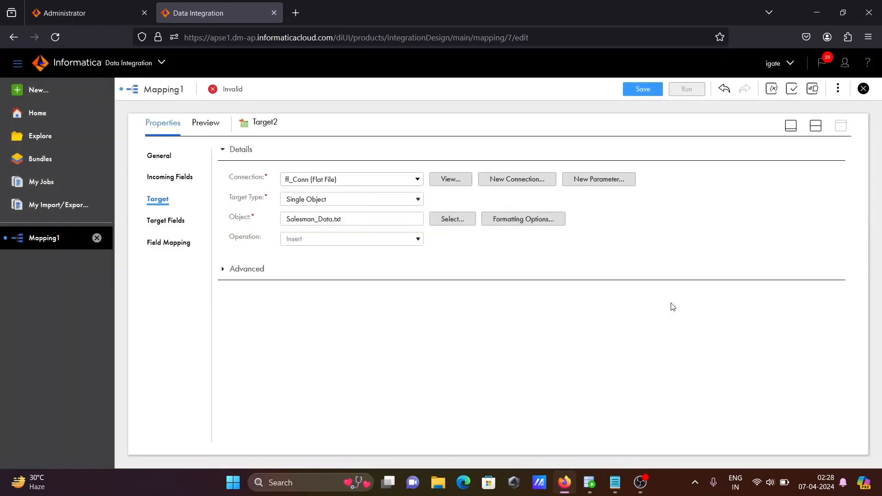
Save the mapping under the name m_router_example and run it.
click(793, 126)
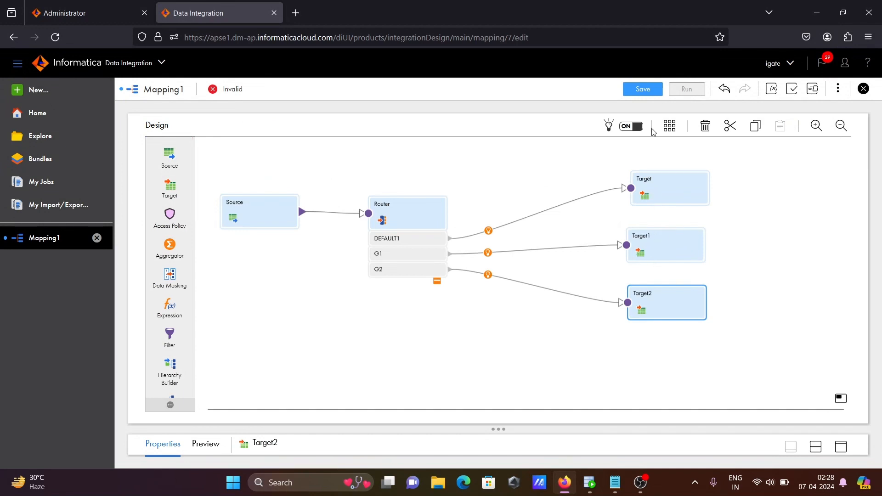
click(631, 90)
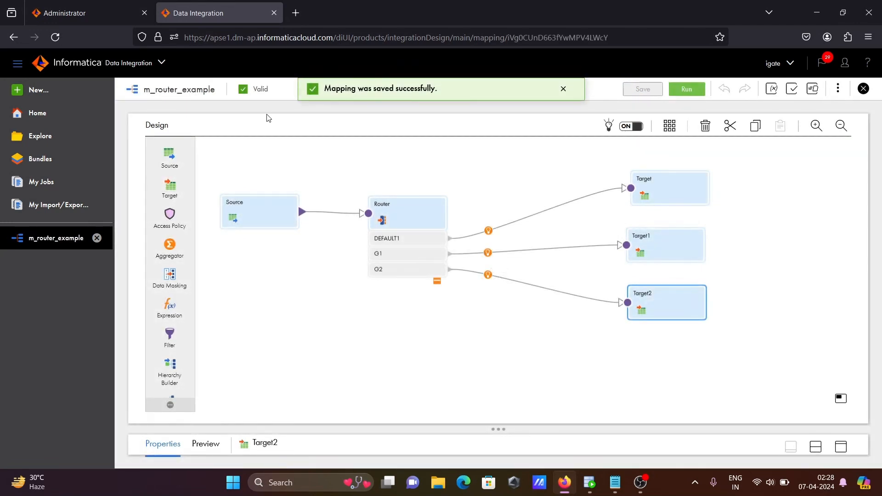
click(688, 90)
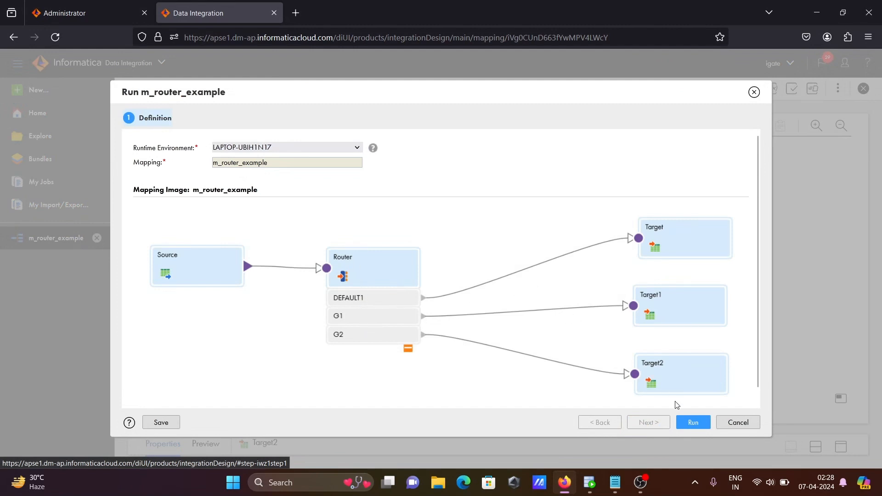
click(694, 422)
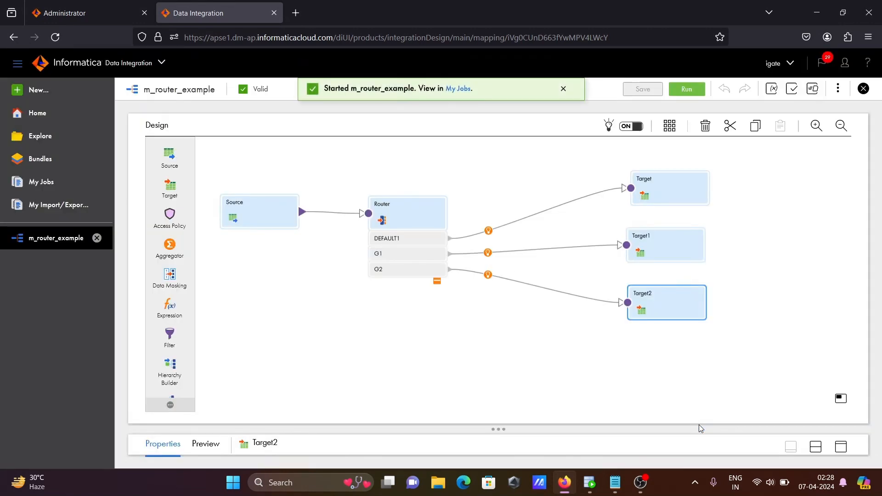
View the m_router_example job in My Jobs and refresh its status until the run finishes.
click(456, 89)
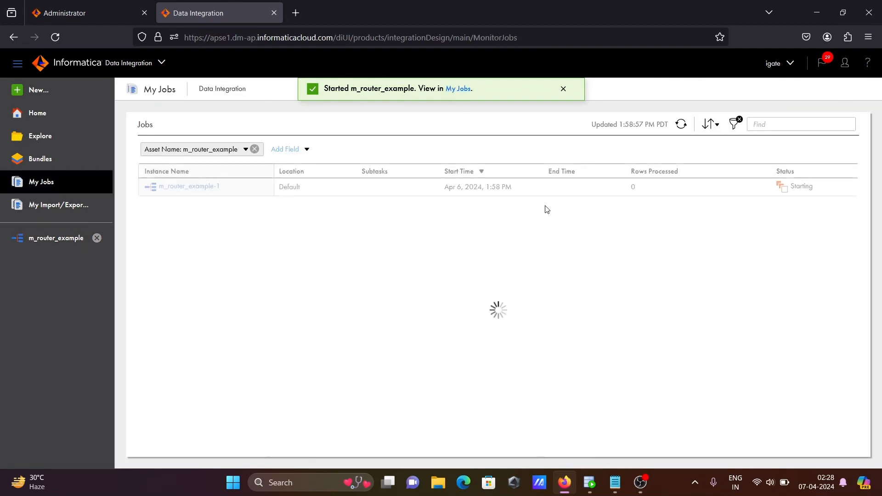
mouse_move(780, 195)
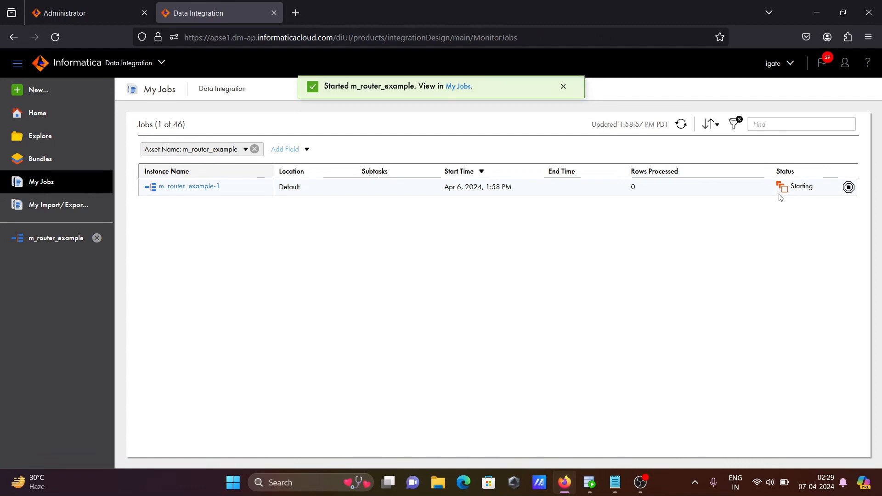
click(681, 125)
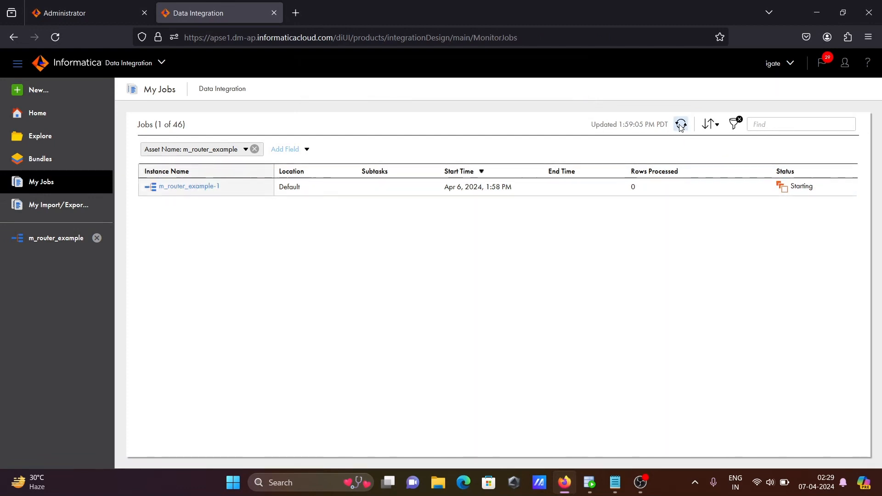
click(681, 125)
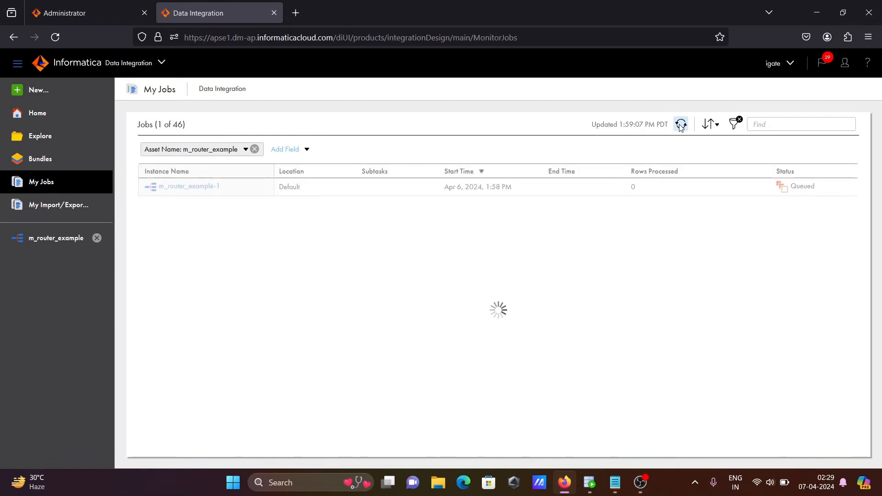
click(681, 125)
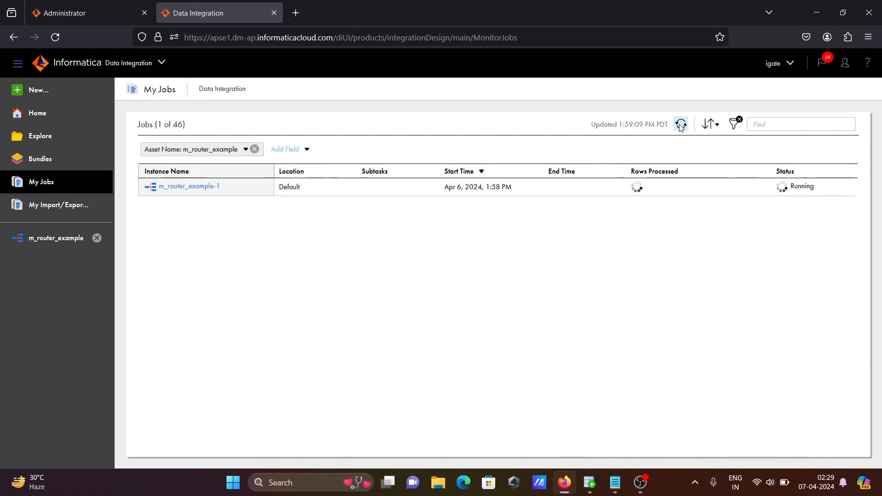
click(681, 125)
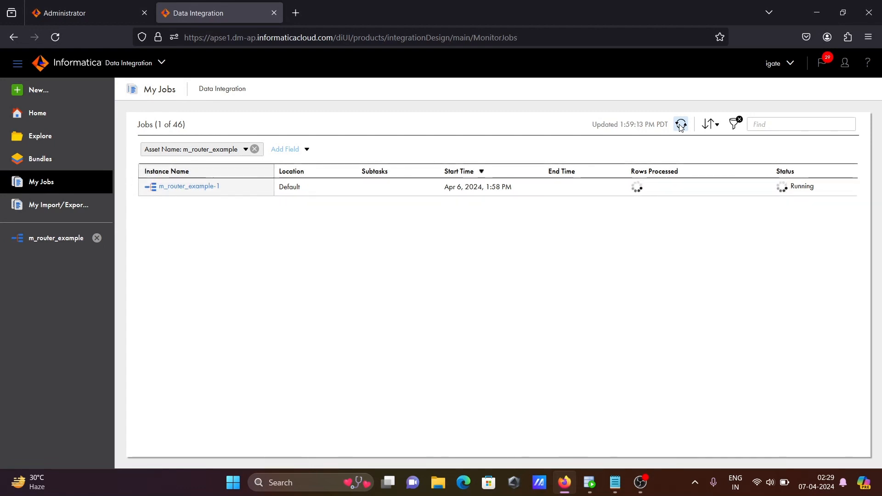
click(681, 125)
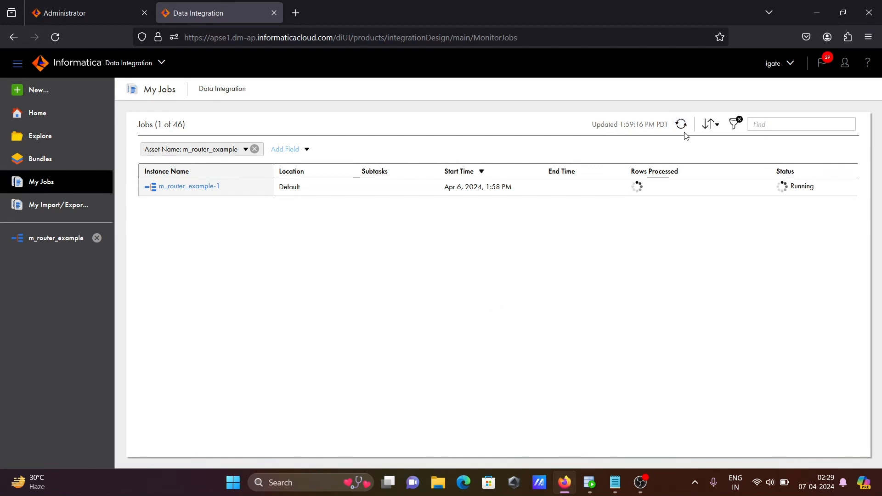
click(681, 125)
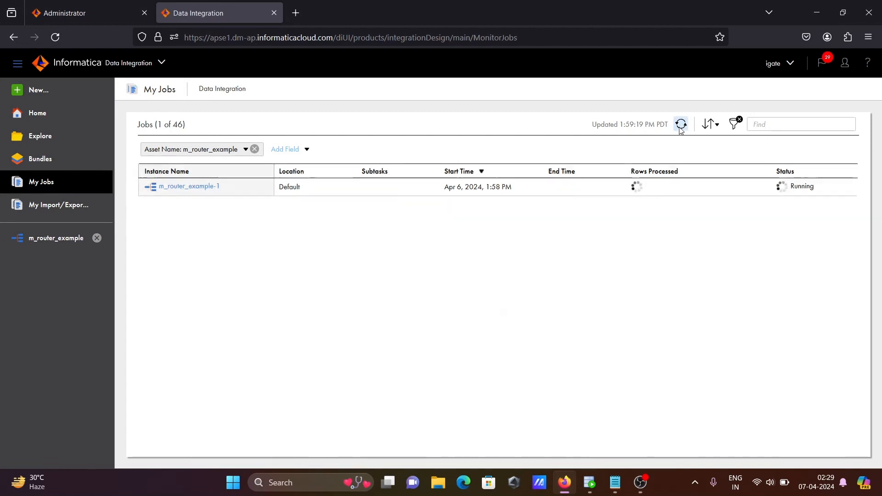
click(681, 129)
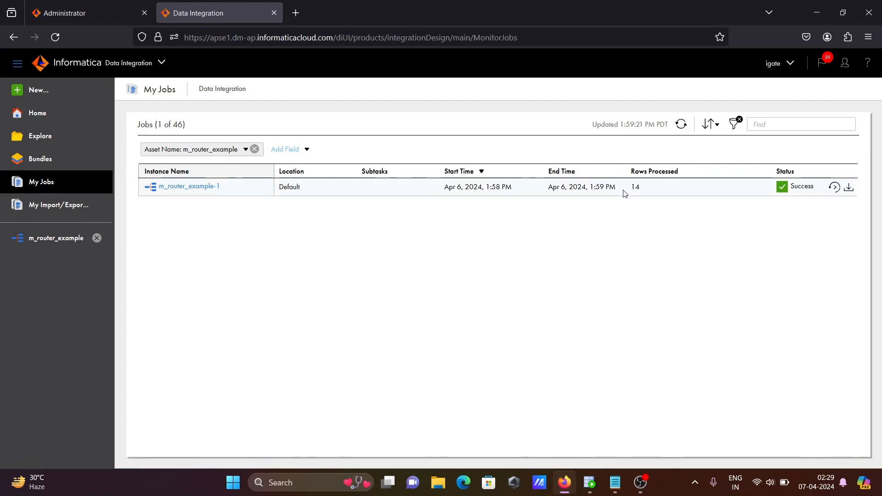
Minimize the browser and open the desktop folder Raw_Data to find the target files written by the mapping.
click(817, 4)
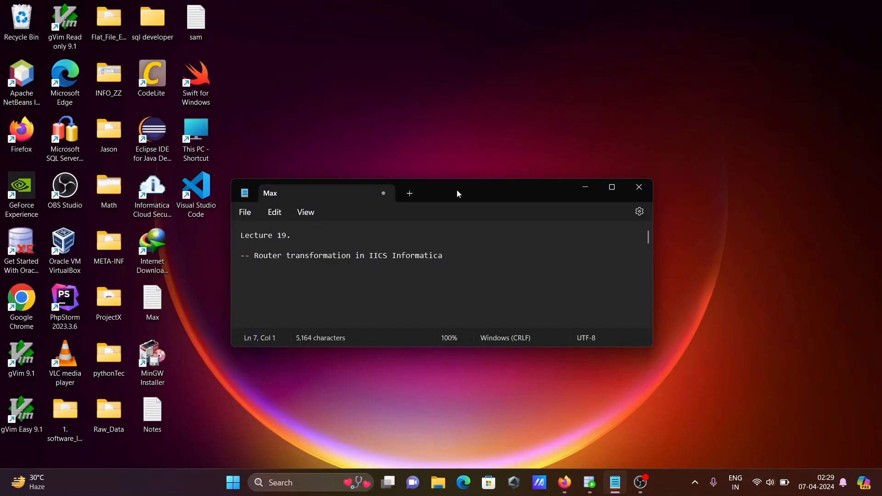
drag(460, 194, 604, 160)
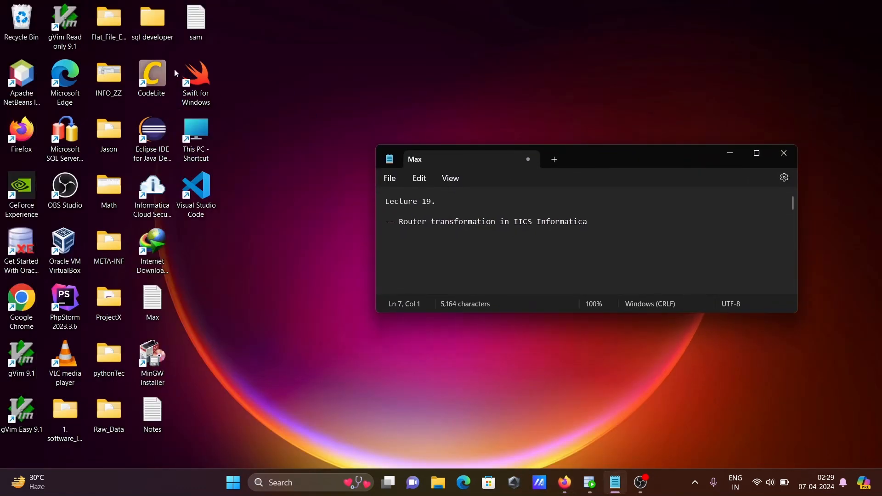
double_click(111, 31)
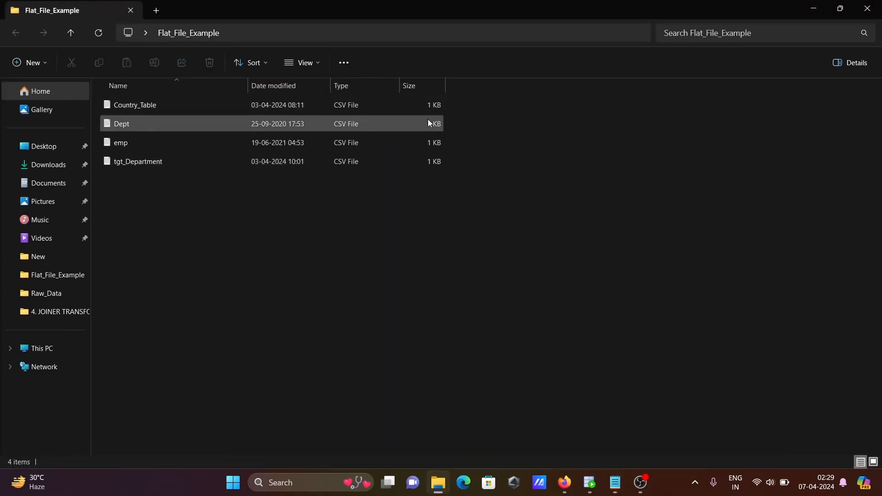
click(876, 5)
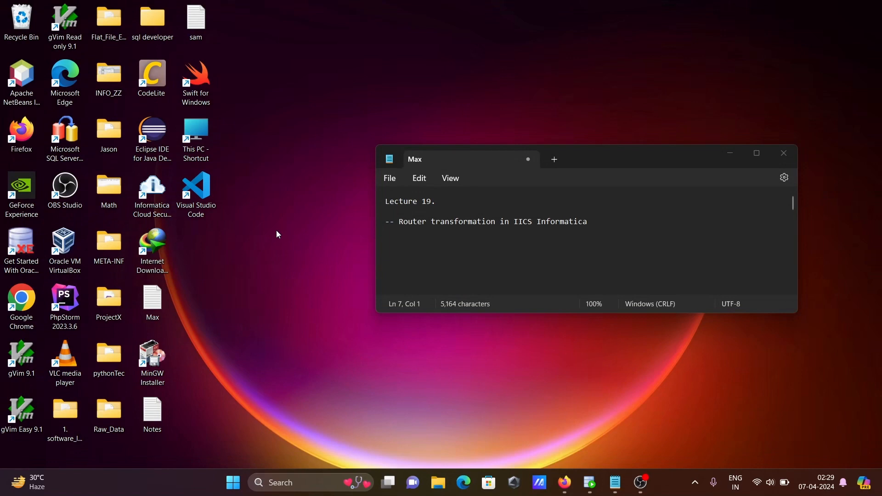
double_click(107, 429)
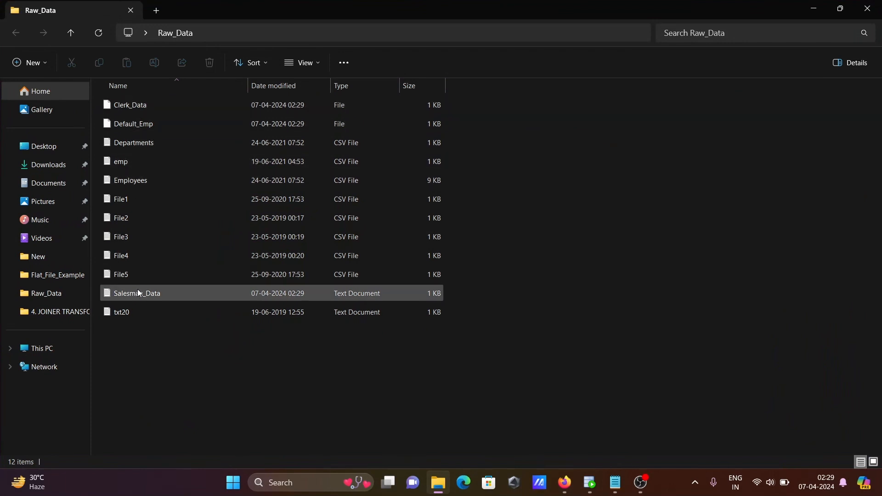
Switch to Oracle SQL Developer and enlarge the query result area to show all EMP rows.
click(590, 482)
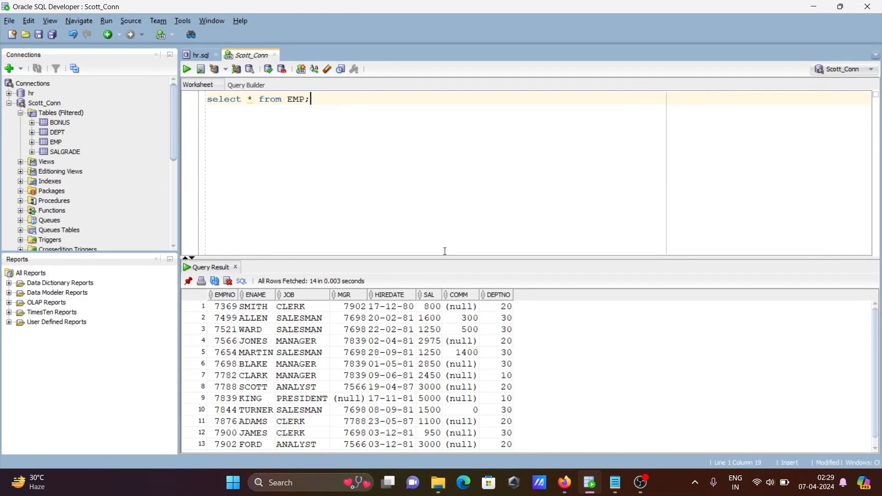
drag(415, 256, 408, 171)
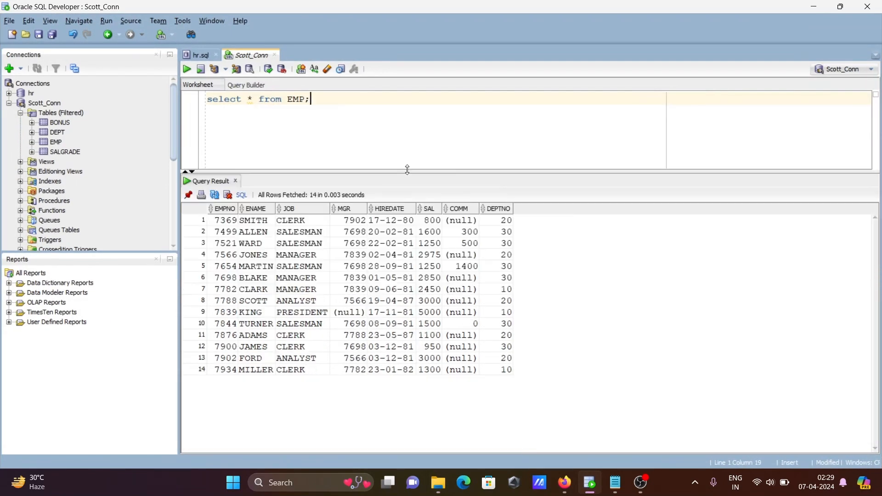
click(616, 483)
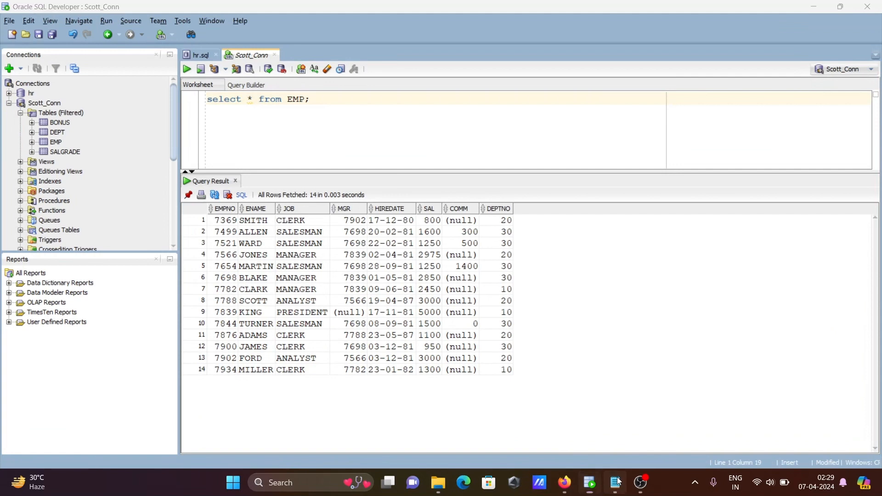
click(730, 153)
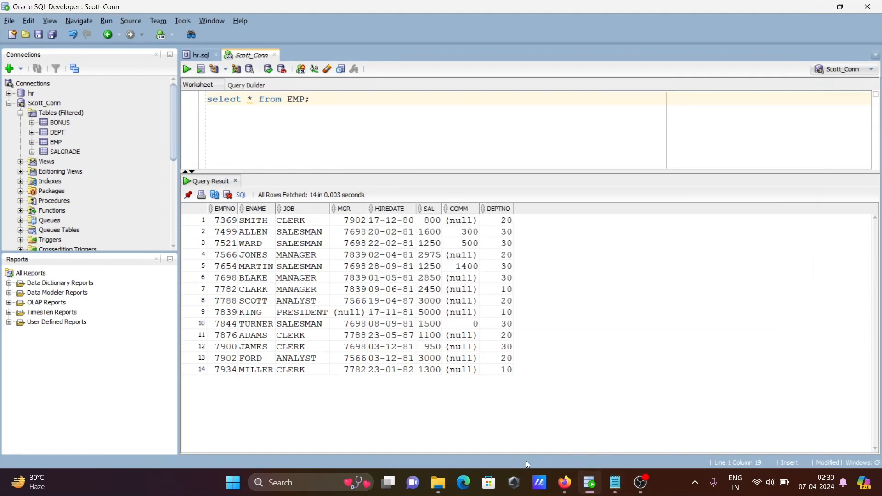
Bring up the Raw_Data folder window and place it beside the EMP query result for comparison.
mouse_move(445, 482)
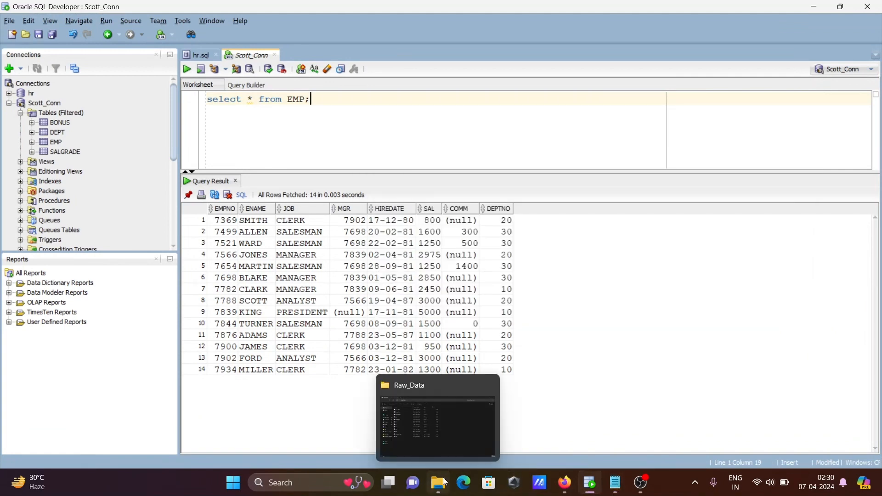
click(456, 432)
click(839, 14)
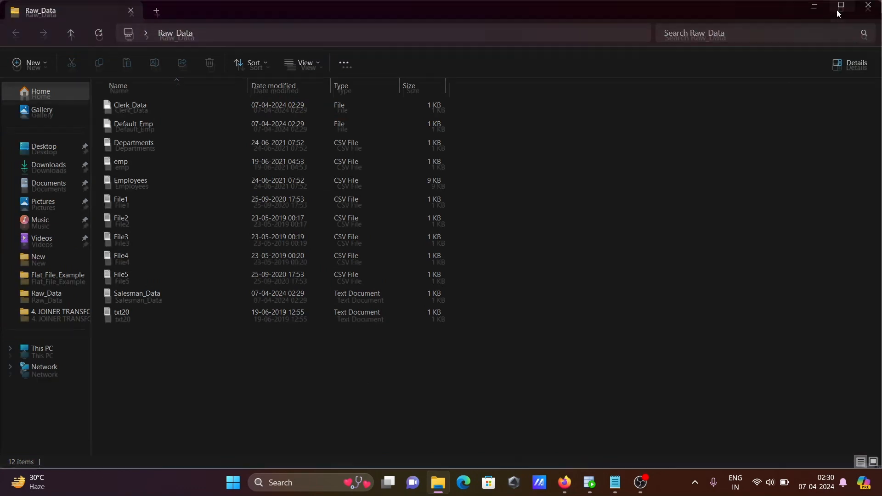
drag(344, 17, 826, 77)
drag(757, 78, 811, 71)
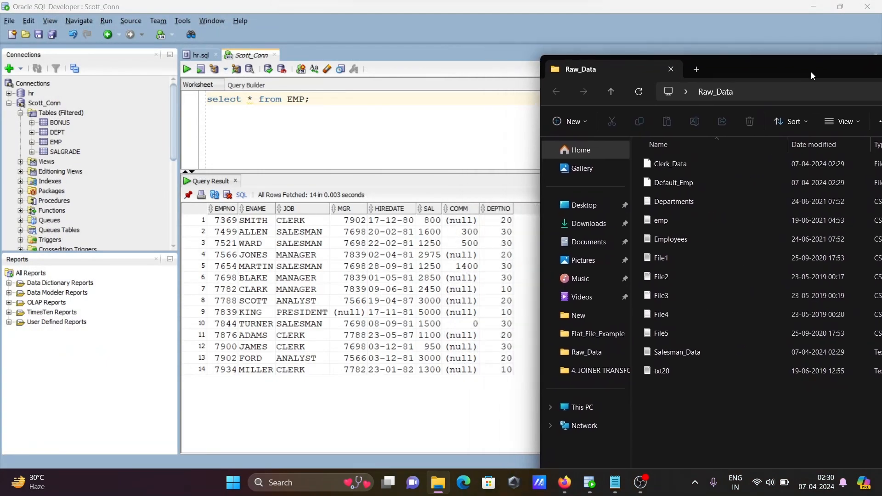
Open Clerk_Data in Notepad, compare its rows with the CLERK rows of EMP, and close the file.
click(668, 162)
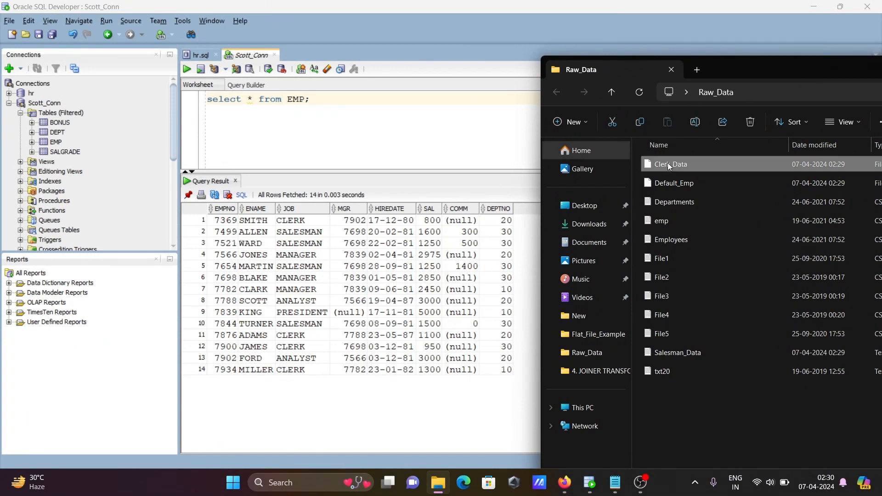
right_click(668, 162)
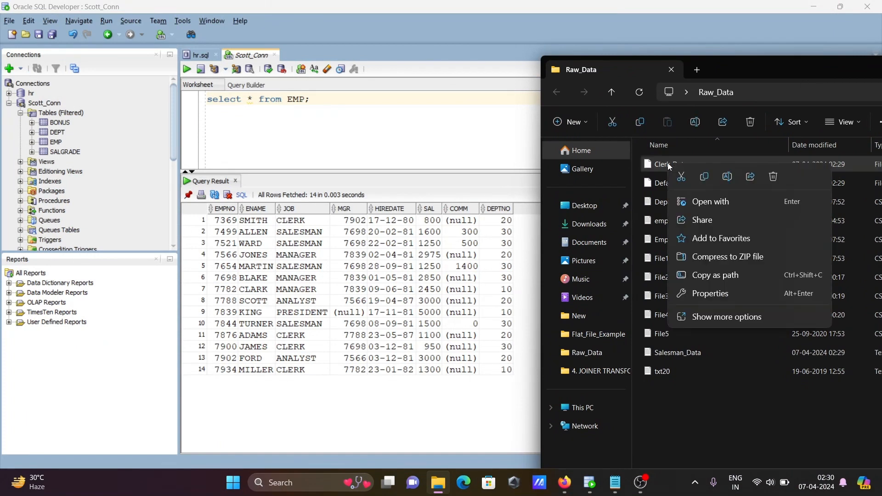
click(707, 202)
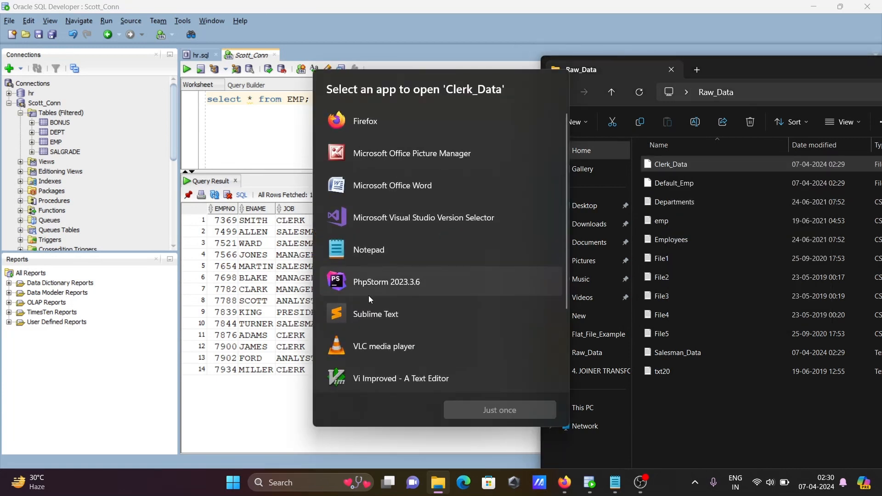
click(363, 241)
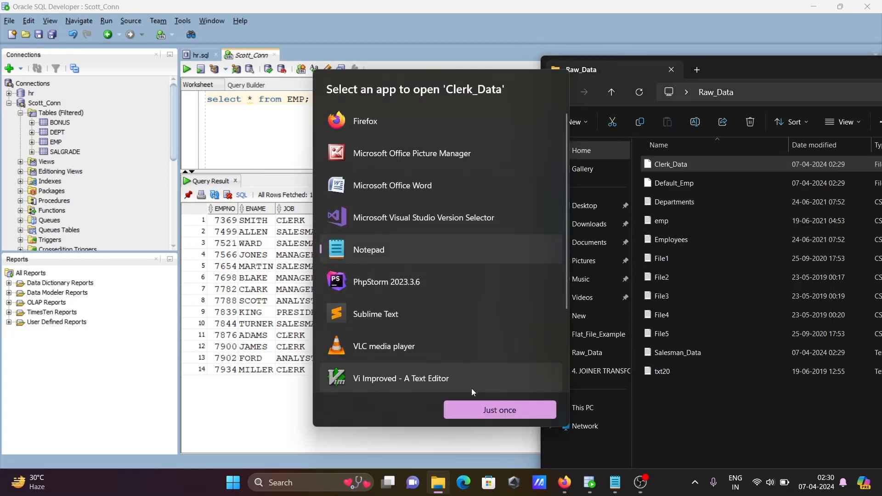
click(483, 410)
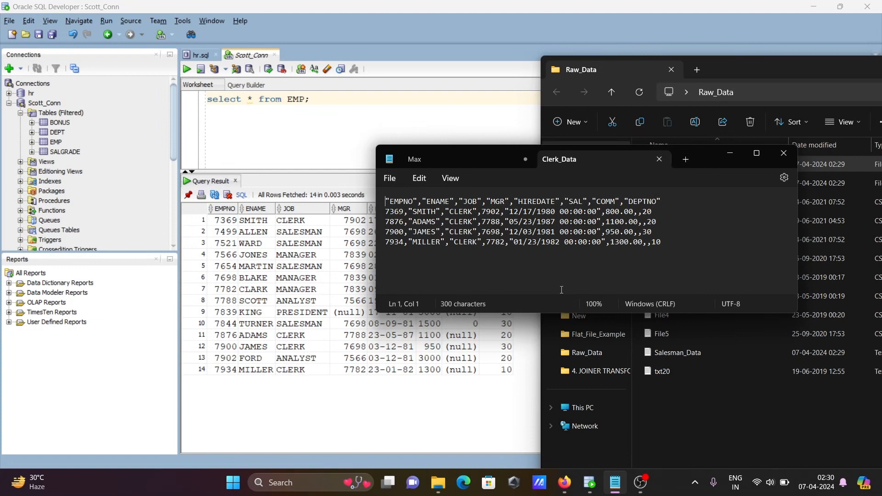
click(659, 160)
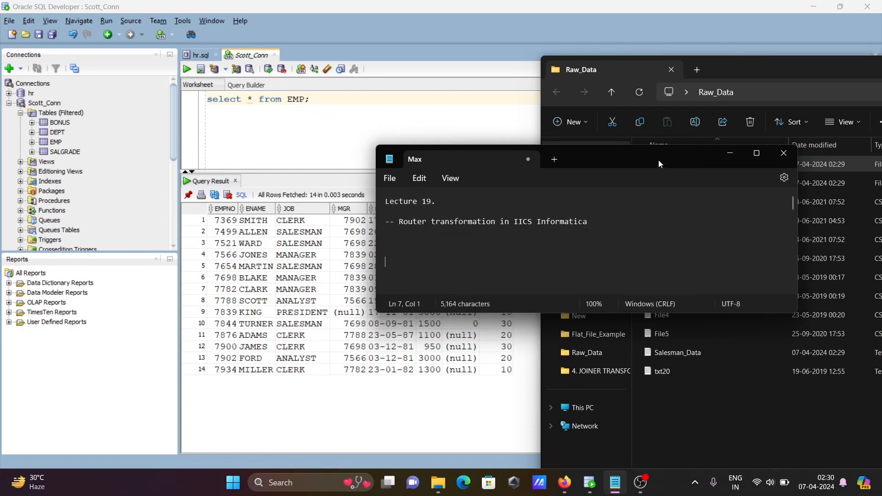
Open Salesman_Data from Raw_Data, compare its rows with the SALESMAN rows of EMP, and close the file.
click(733, 63)
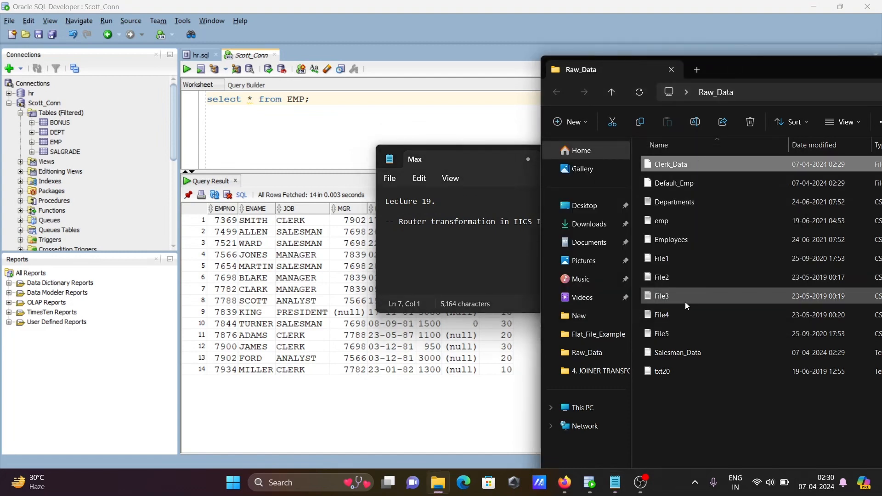
click(665, 355)
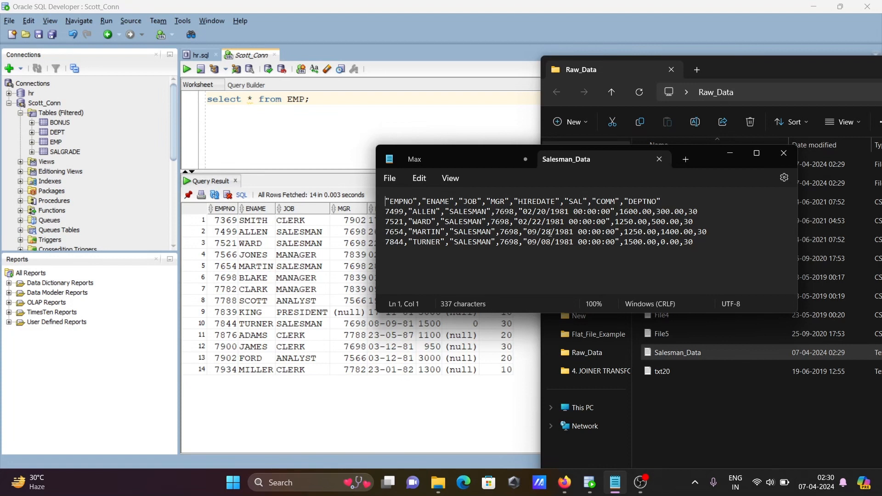
click(660, 159)
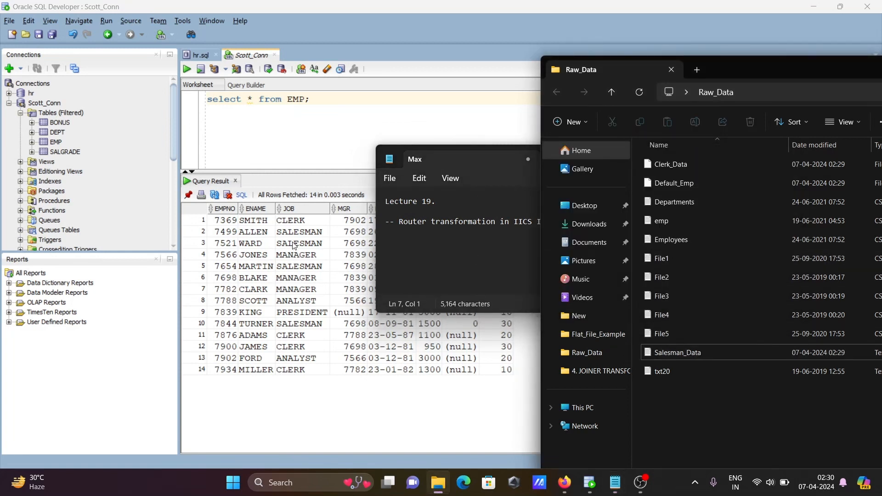
Open Default_Emp in Notepad, check its rows against the remaining jobs in EMP, and close the file.
click(667, 186)
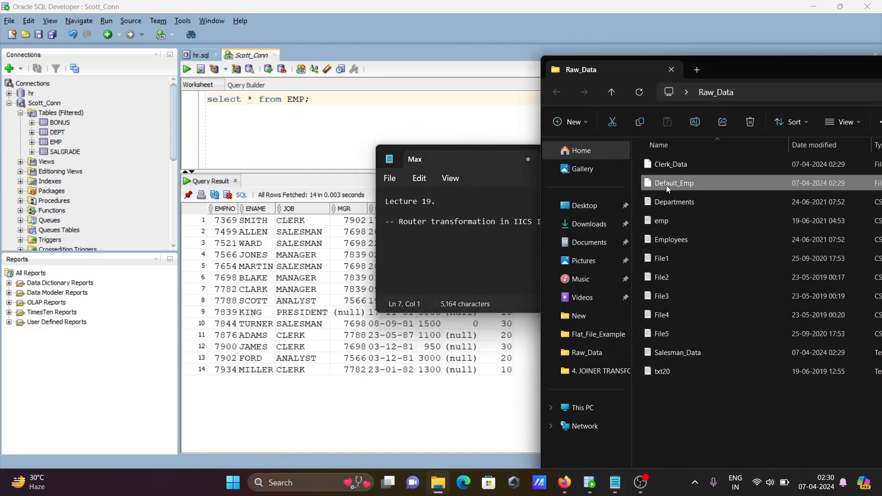
right_click(667, 186)
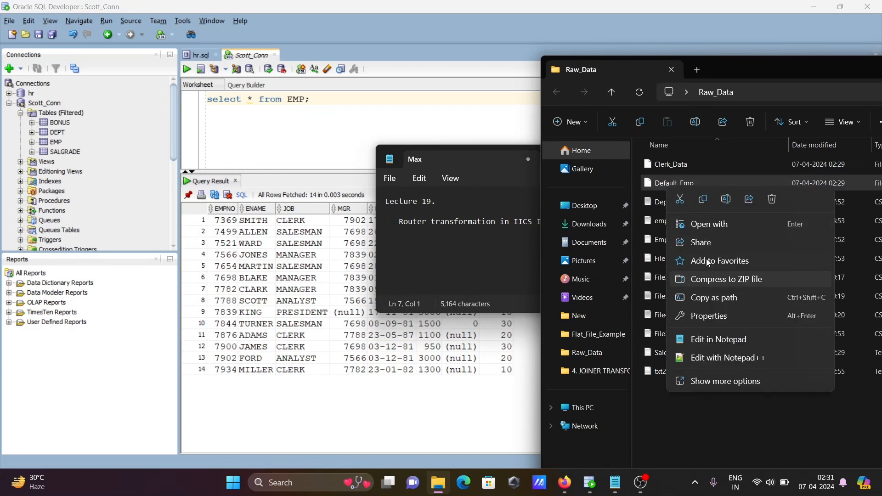
click(706, 225)
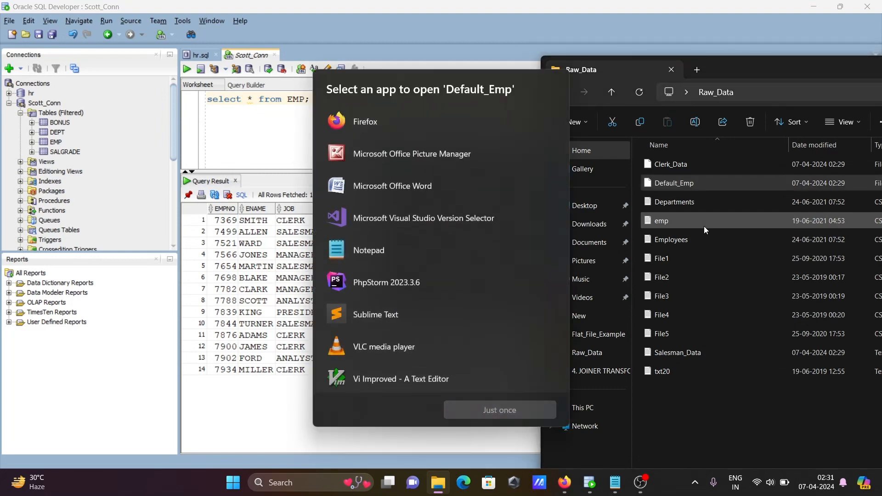
click(377, 252)
click(484, 412)
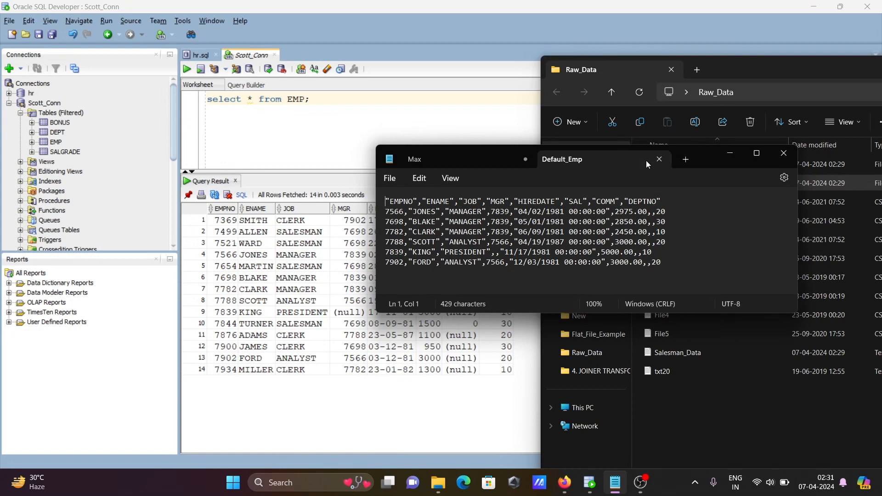
click(818, 7)
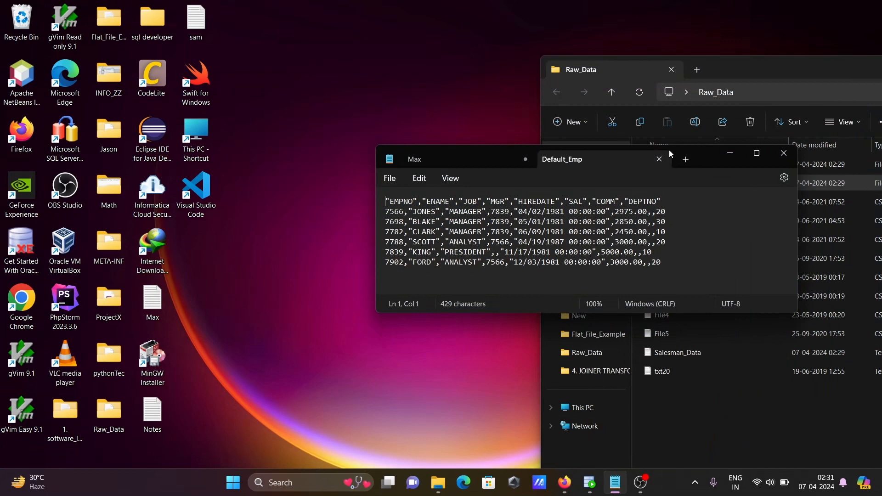
click(660, 160)
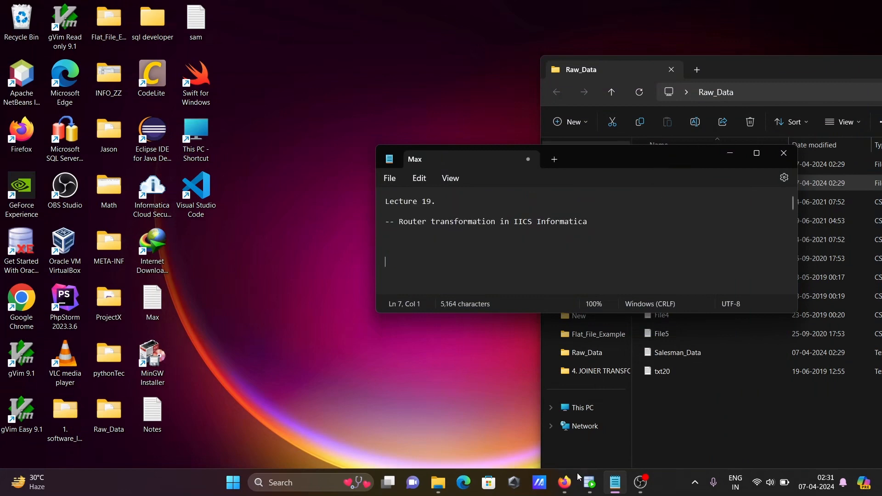
Switch back to Informatica Data Integration in Firefox and open the m_router_example mapping.
click(565, 482)
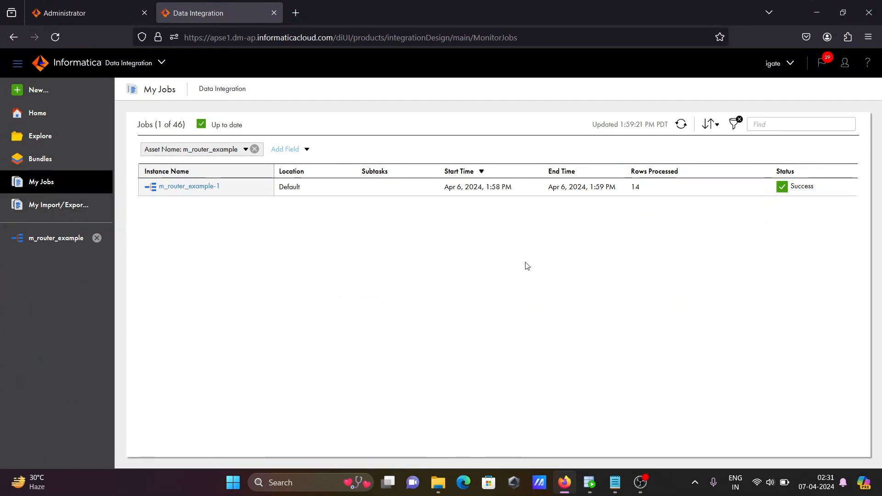
click(55, 246)
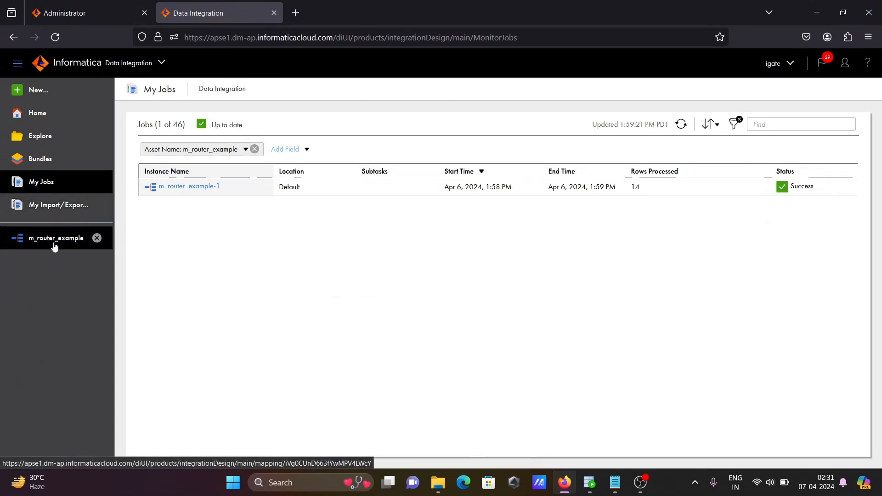